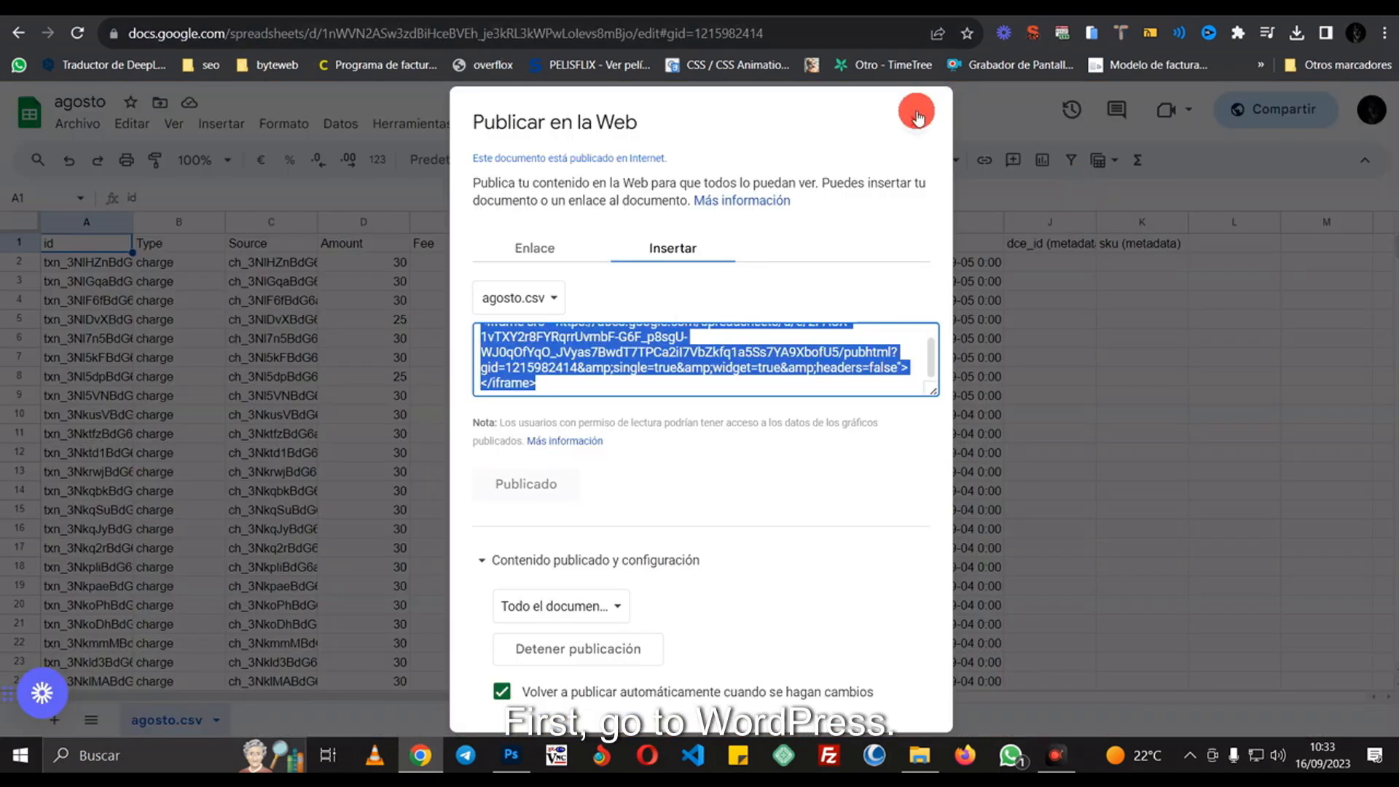
- Reopen Publicar en la Web from the Archivo menu and go to the Insertar tab
{"action": "left_click", "coordinate": [915, 112]}
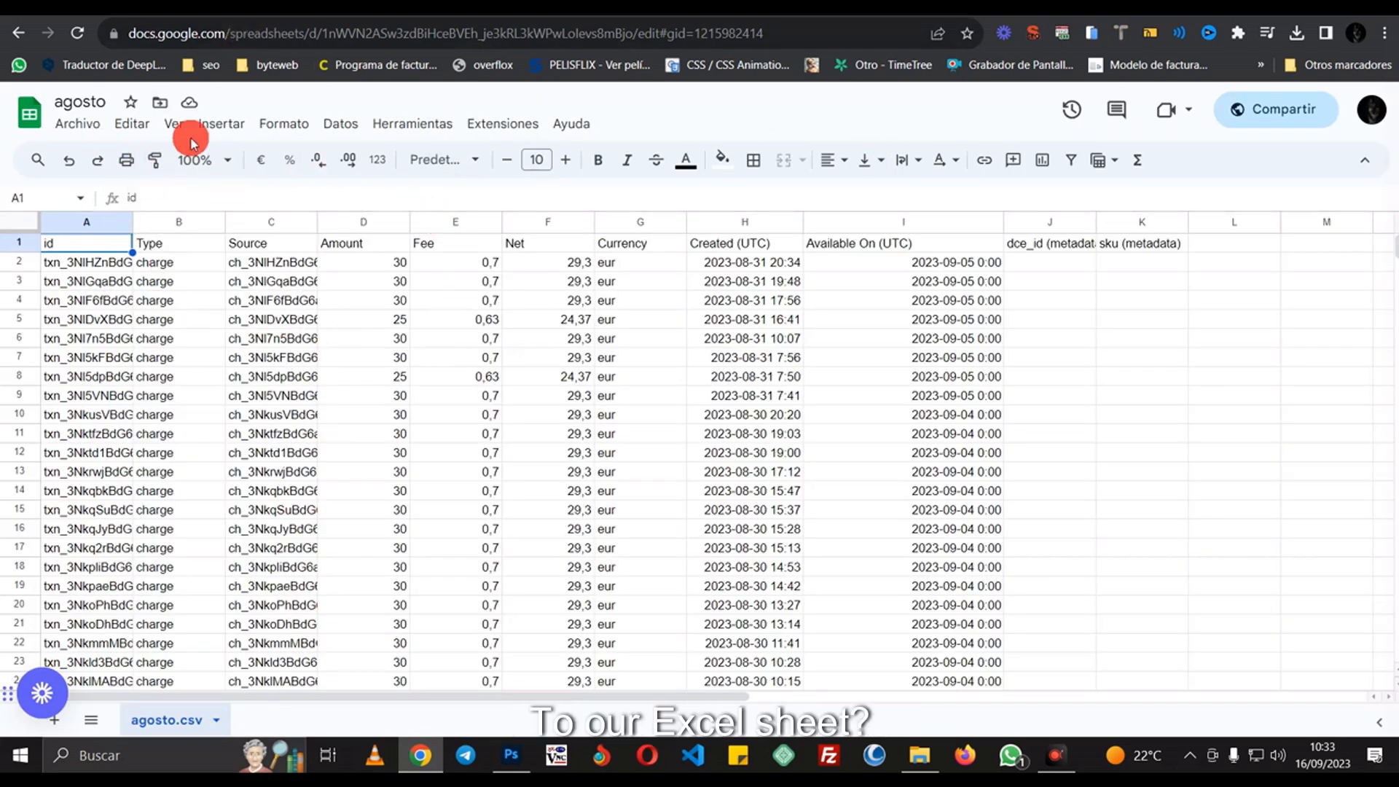
{"action": "left_click", "coordinate": [92, 127]}
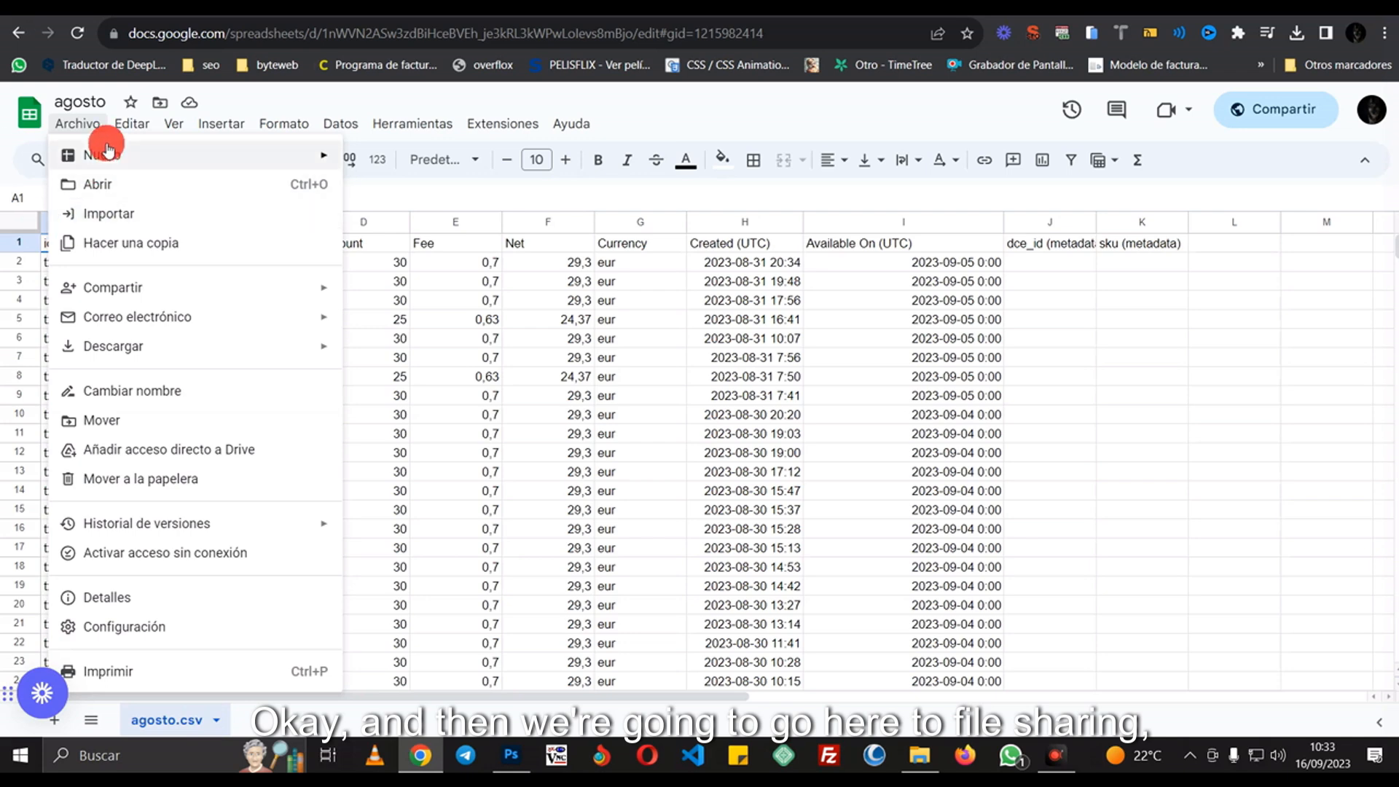
{"action": "mouse_move", "coordinate": [108, 292]}
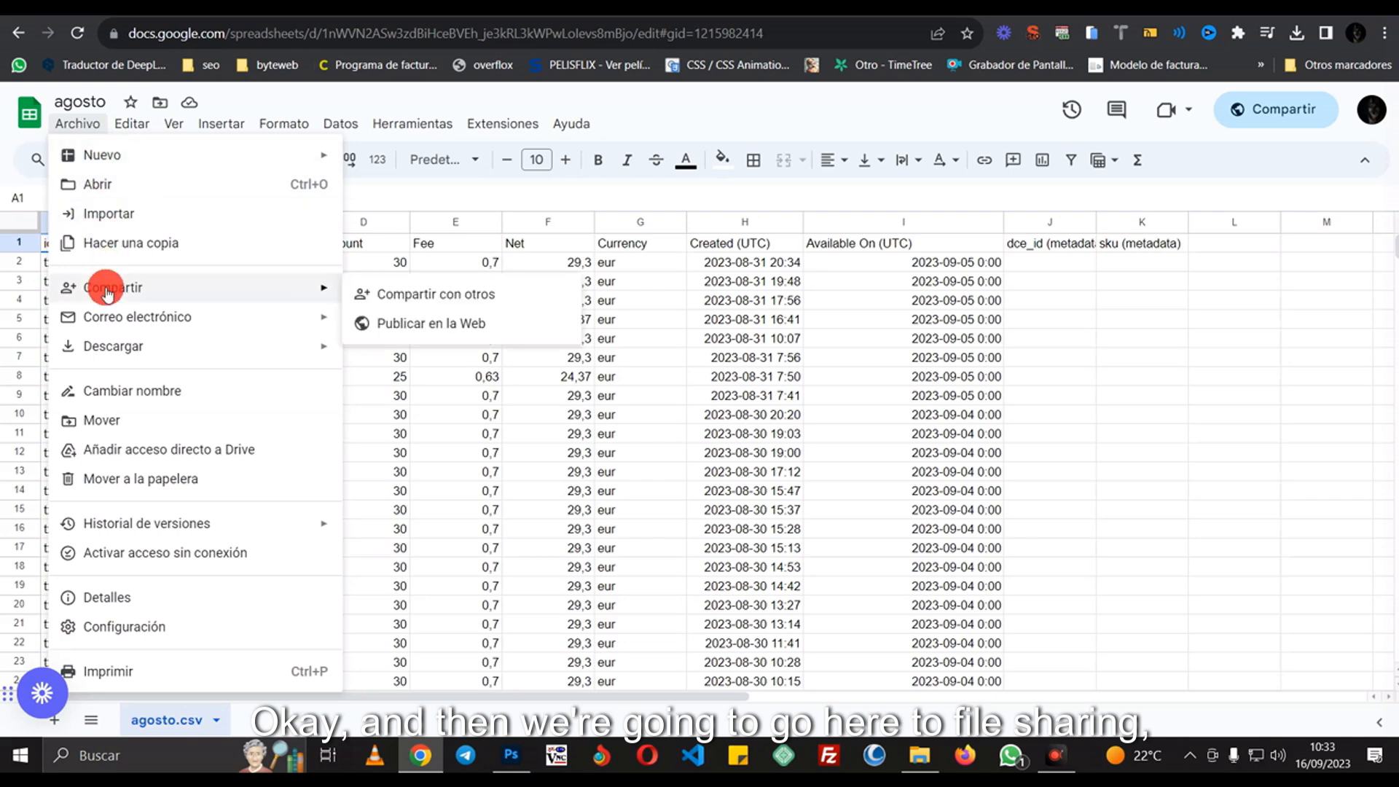
{"action": "left_click", "coordinate": [445, 320]}
{"action": "left_click", "coordinate": [663, 248]}
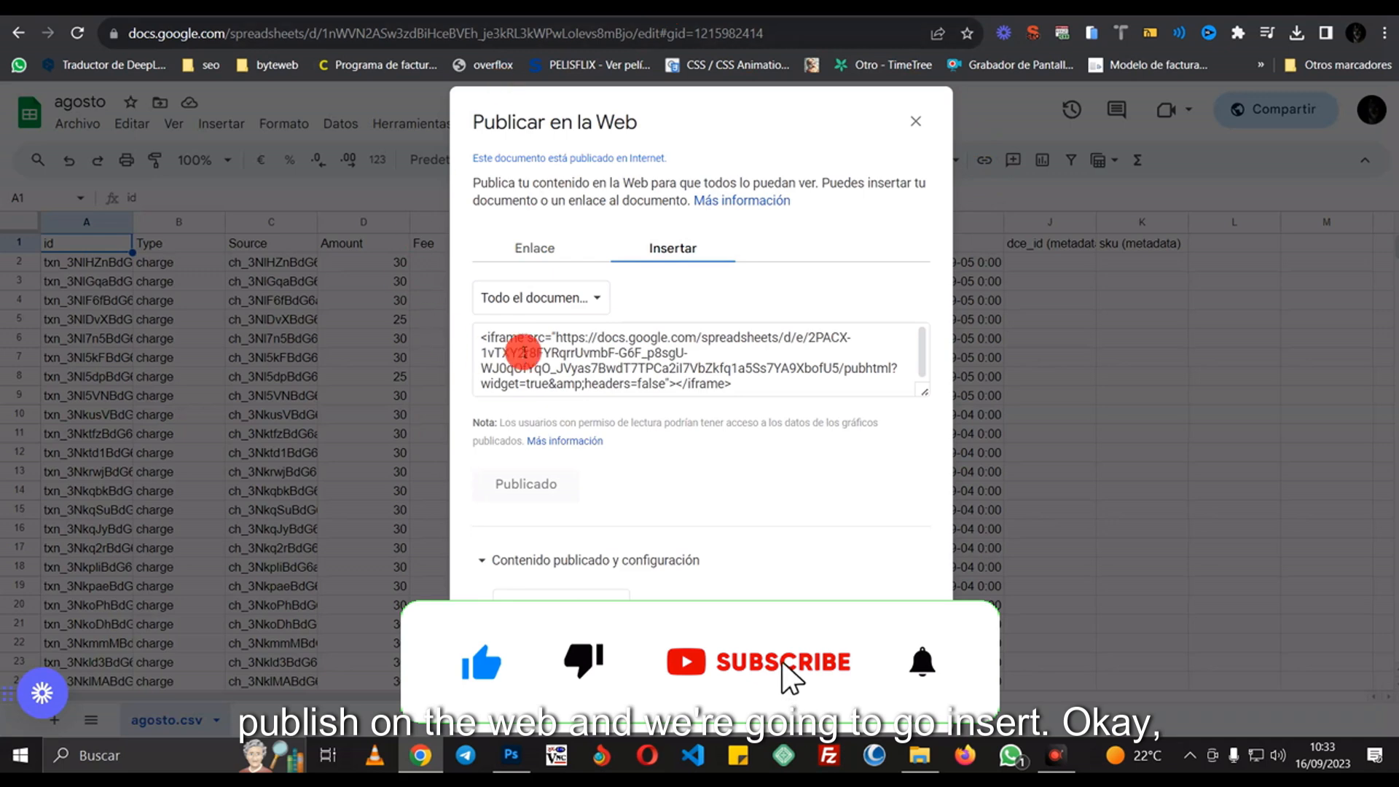
- Set the embed to publish only the agosto.csv sheet
{"action": "left_click", "coordinate": [579, 299]}
{"action": "left_click", "coordinate": [552, 299]}
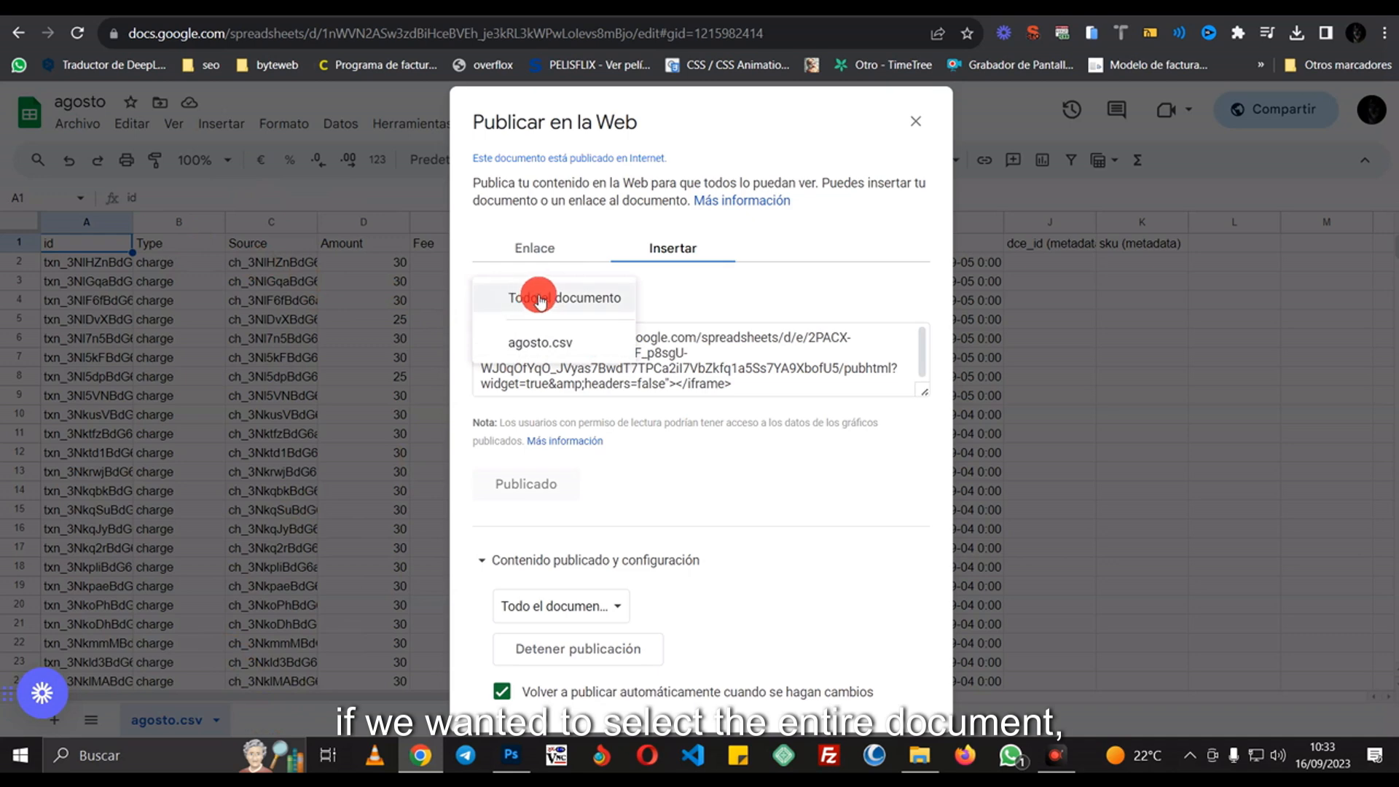
{"action": "left_click", "coordinate": [612, 297]}
{"action": "left_click", "coordinate": [559, 303]}
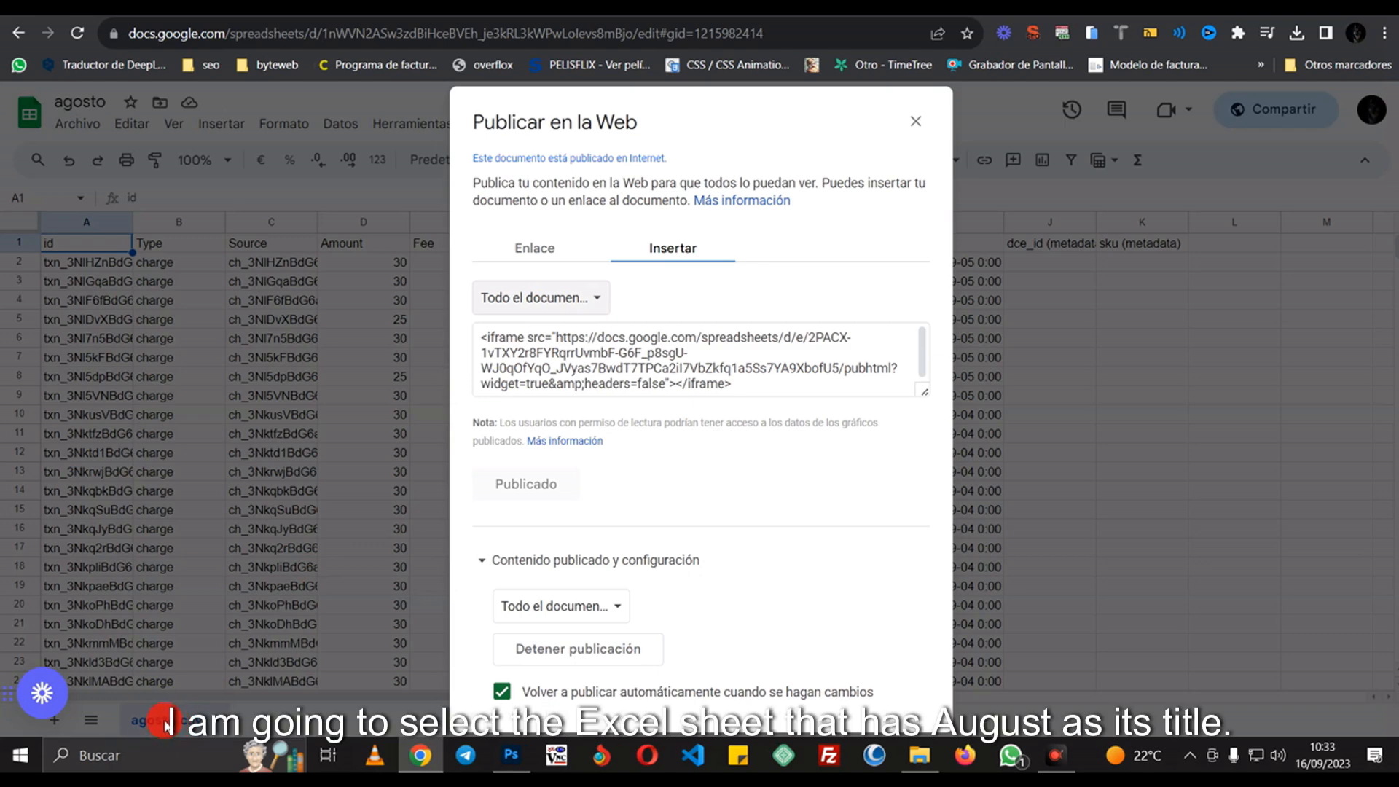
{"action": "left_click", "coordinate": [545, 299]}
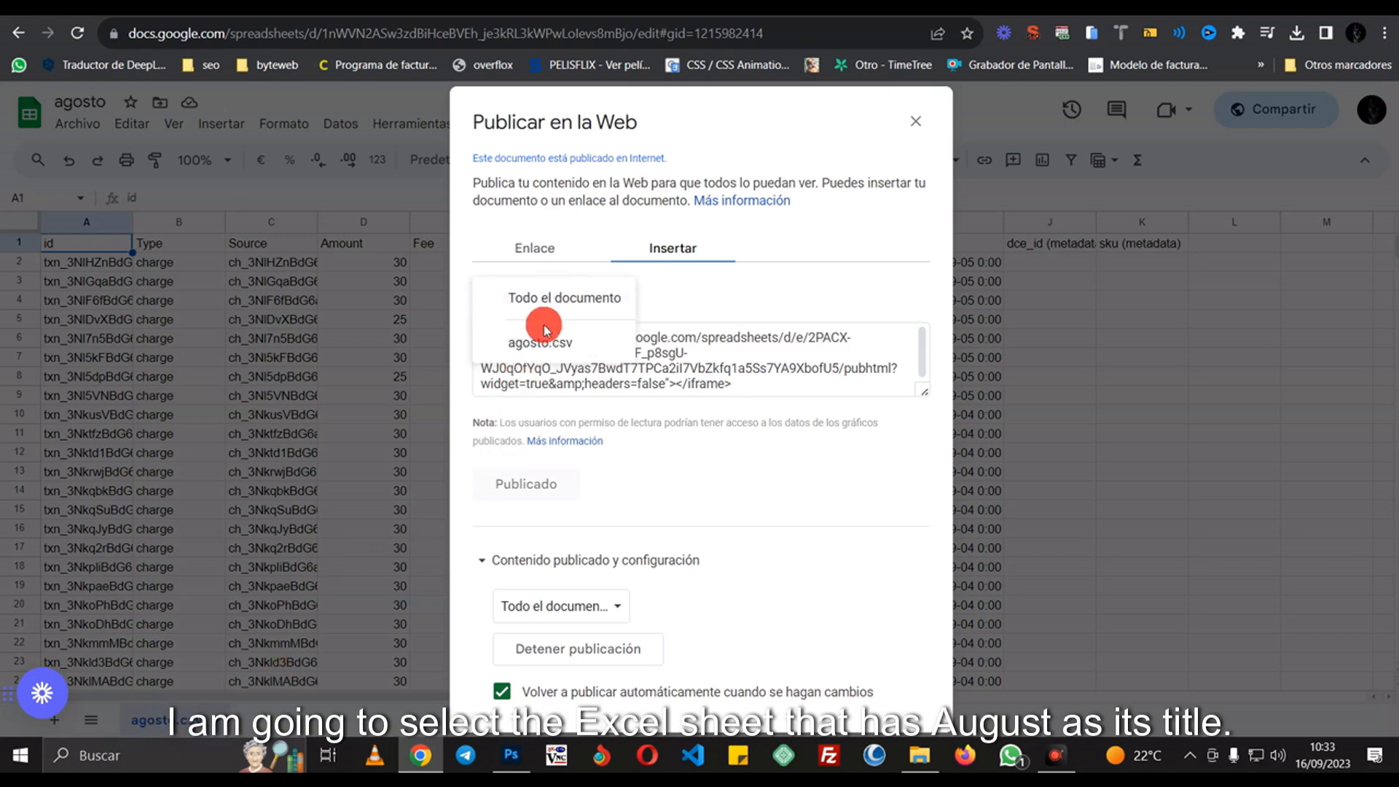
{"action": "left_click", "coordinate": [543, 340]}
{"action": "left_click", "coordinate": [572, 607]}
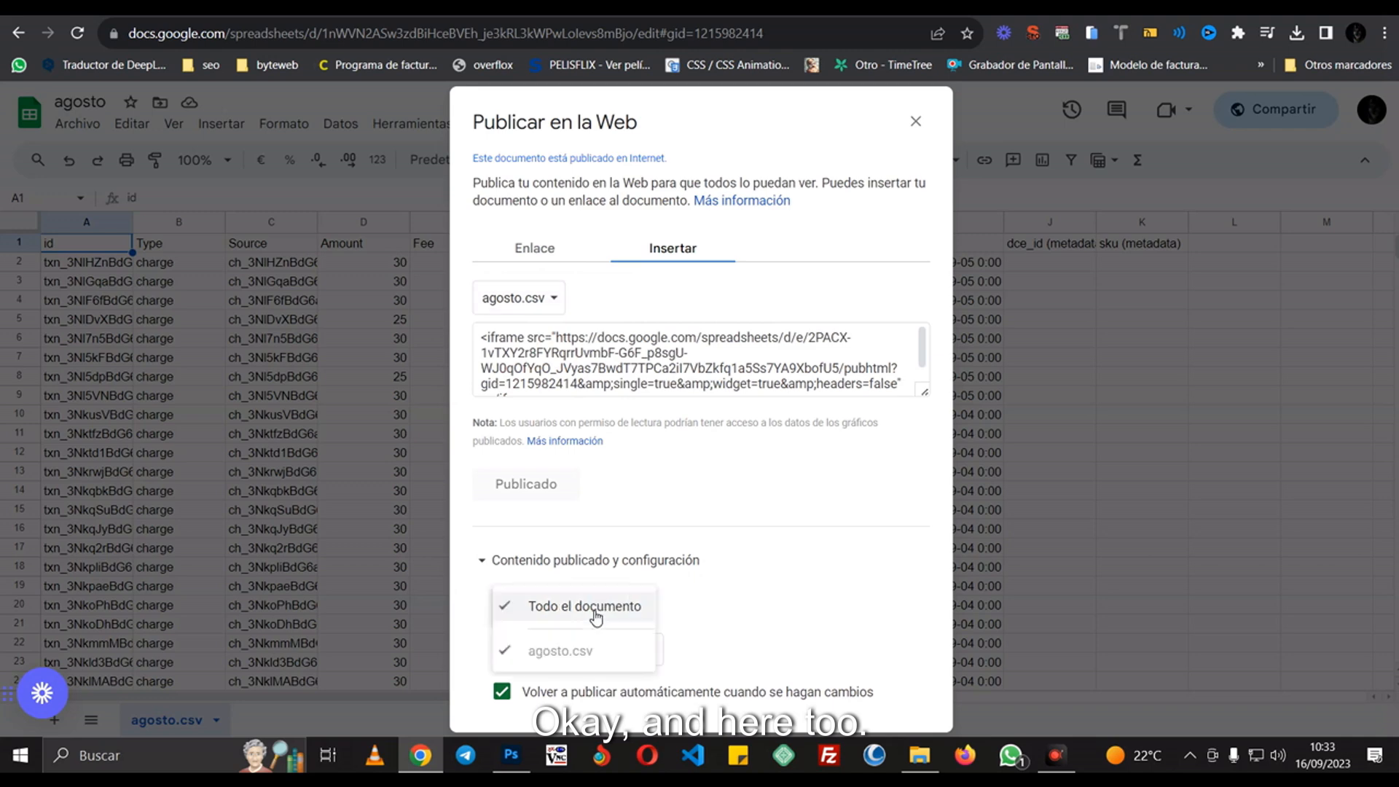
{"action": "left_click", "coordinate": [640, 602]}
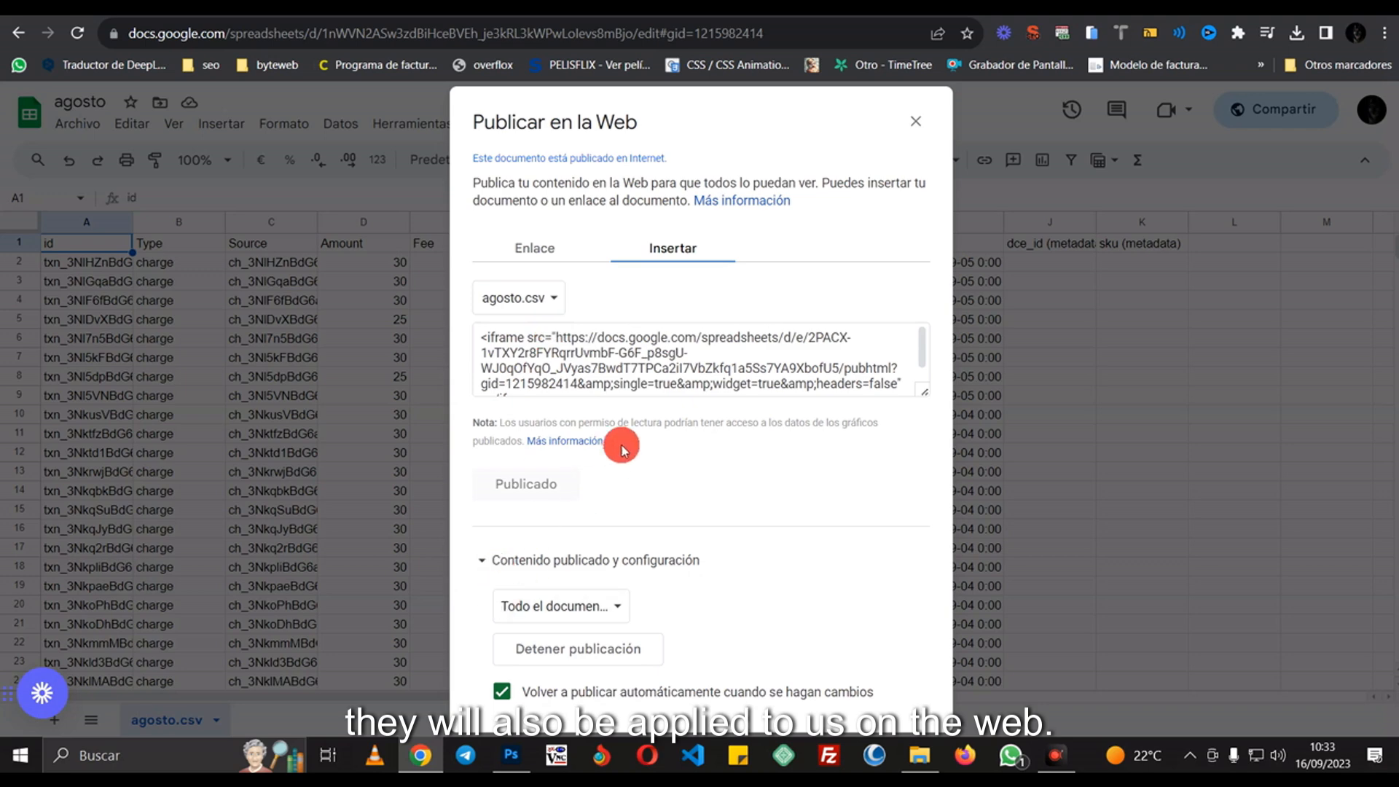
- Select the full agosto.csv iframe embed code and copy it with Copiar
{"action": "left_click", "coordinate": [765, 339]}
{"action": "left_click_drag", "start_coordinate": [926, 391], "coordinate": [931, 470]}
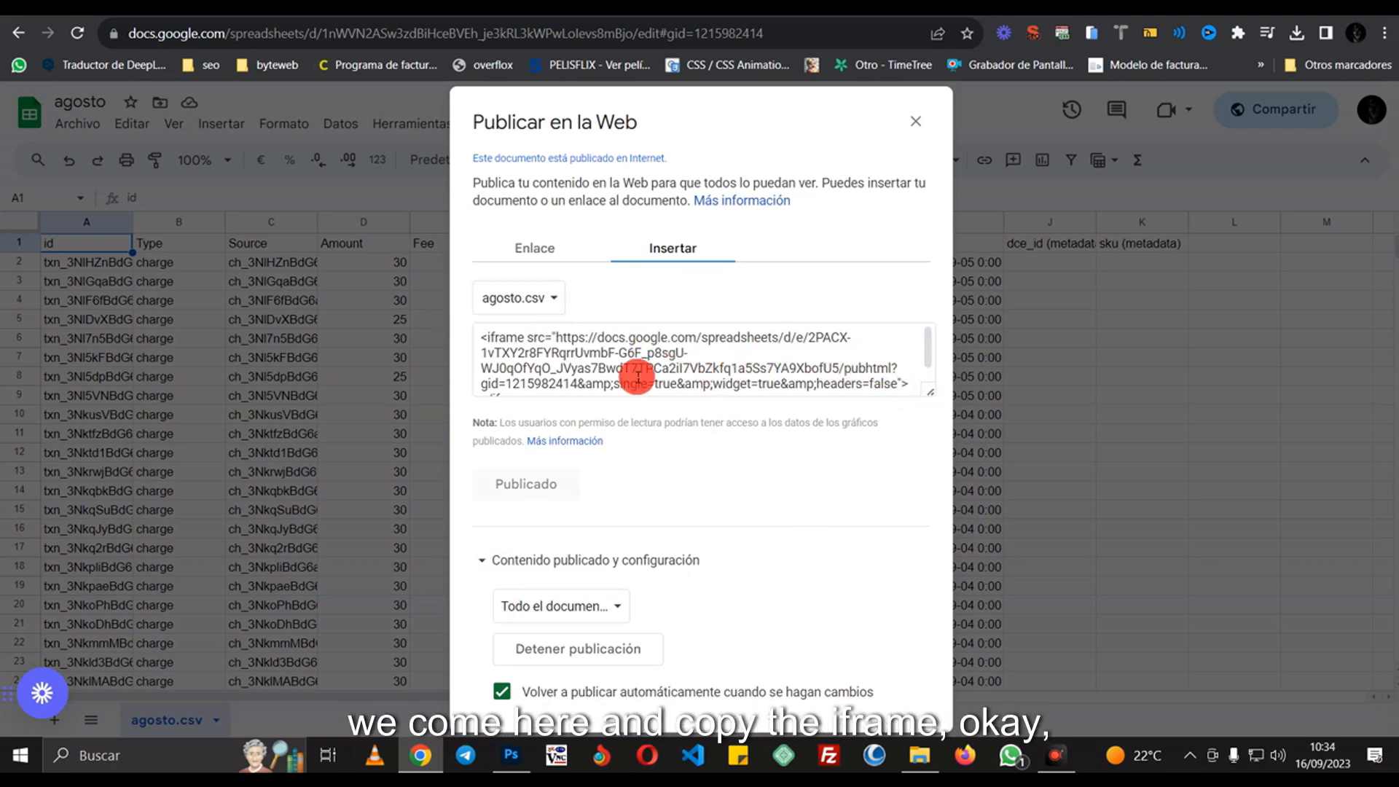
{"action": "left_click", "coordinate": [482, 339]}
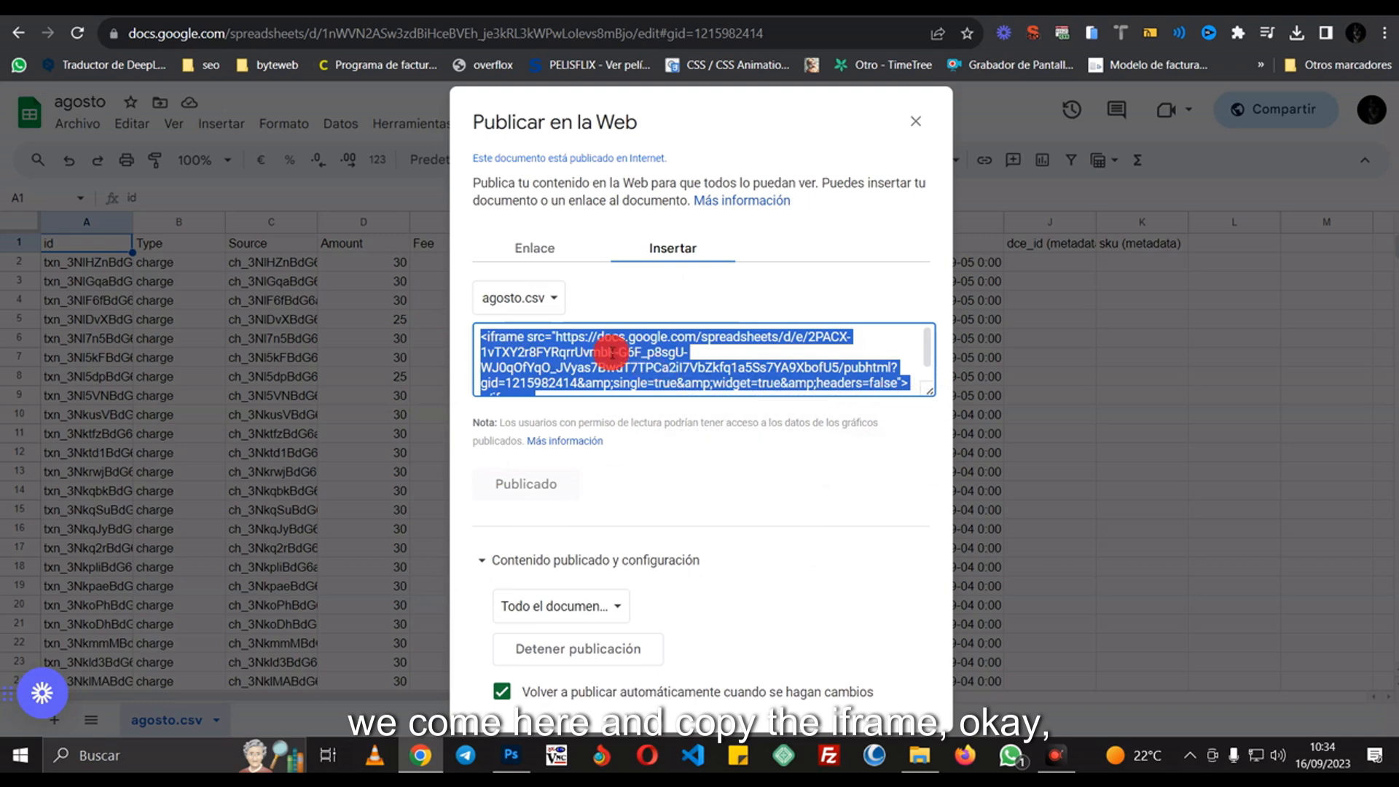
{"action": "right_click", "coordinate": [612, 355]}
{"action": "left_click", "coordinate": [631, 367]}
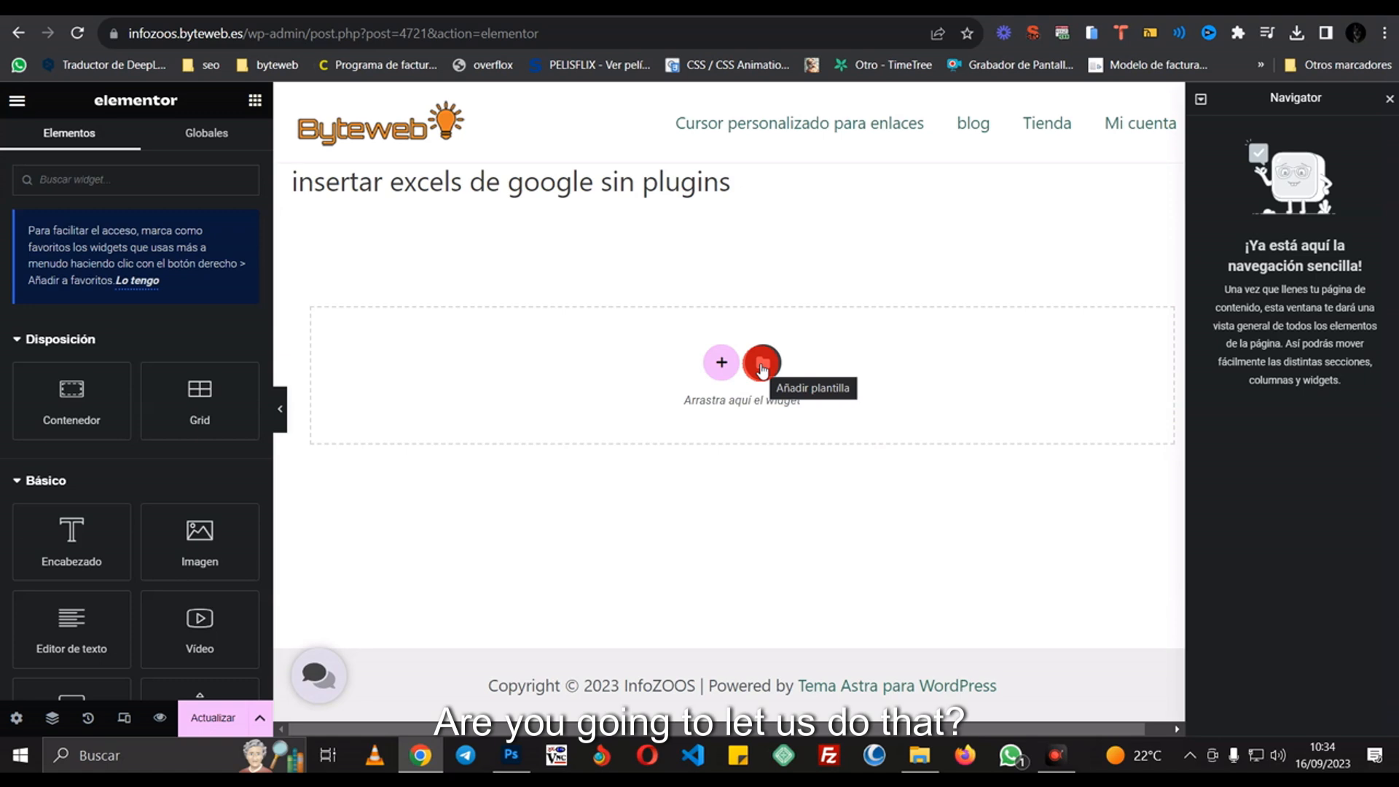
- Place an HTML widget under the title, paste the Sheets iframe code, and save with Actualizar
{"action": "left_click", "coordinate": [158, 180]}
{"action": "type", "text": "h"}
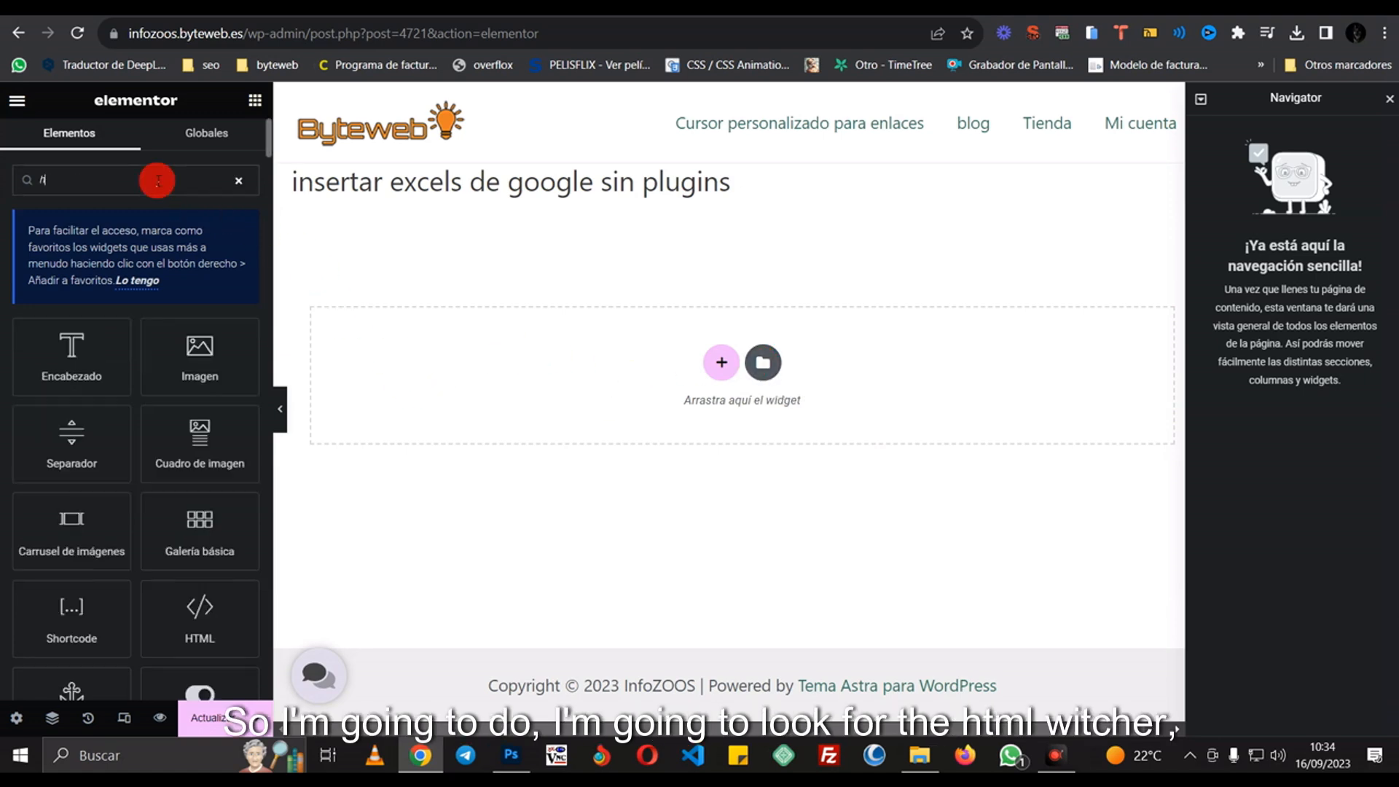
{"action": "type", "text": "t"}
{"action": "left_click_drag", "start_coordinate": [90, 324], "coordinate": [658, 303]}
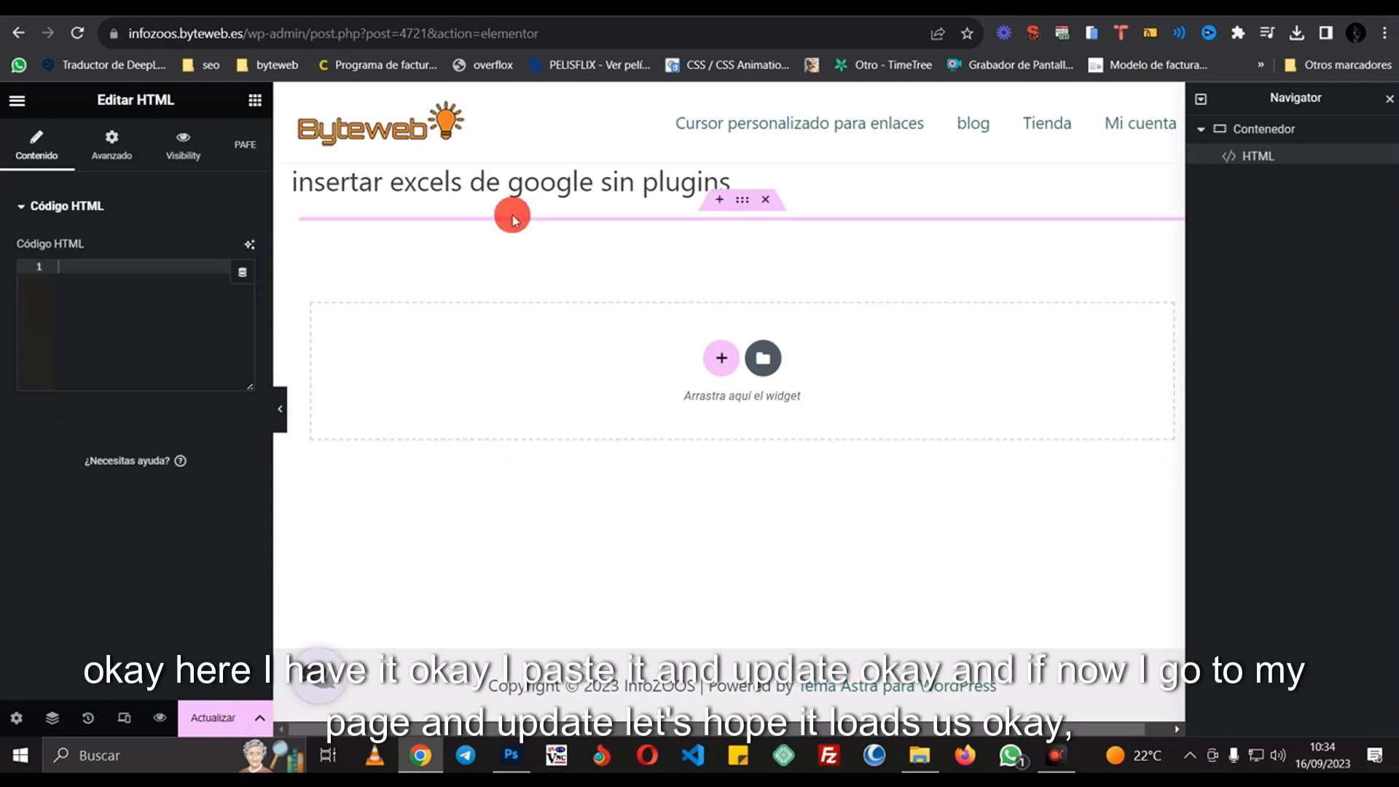
{"action": "left_click", "coordinate": [93, 279]}
{"action": "key", "text": "ctrl+v"}
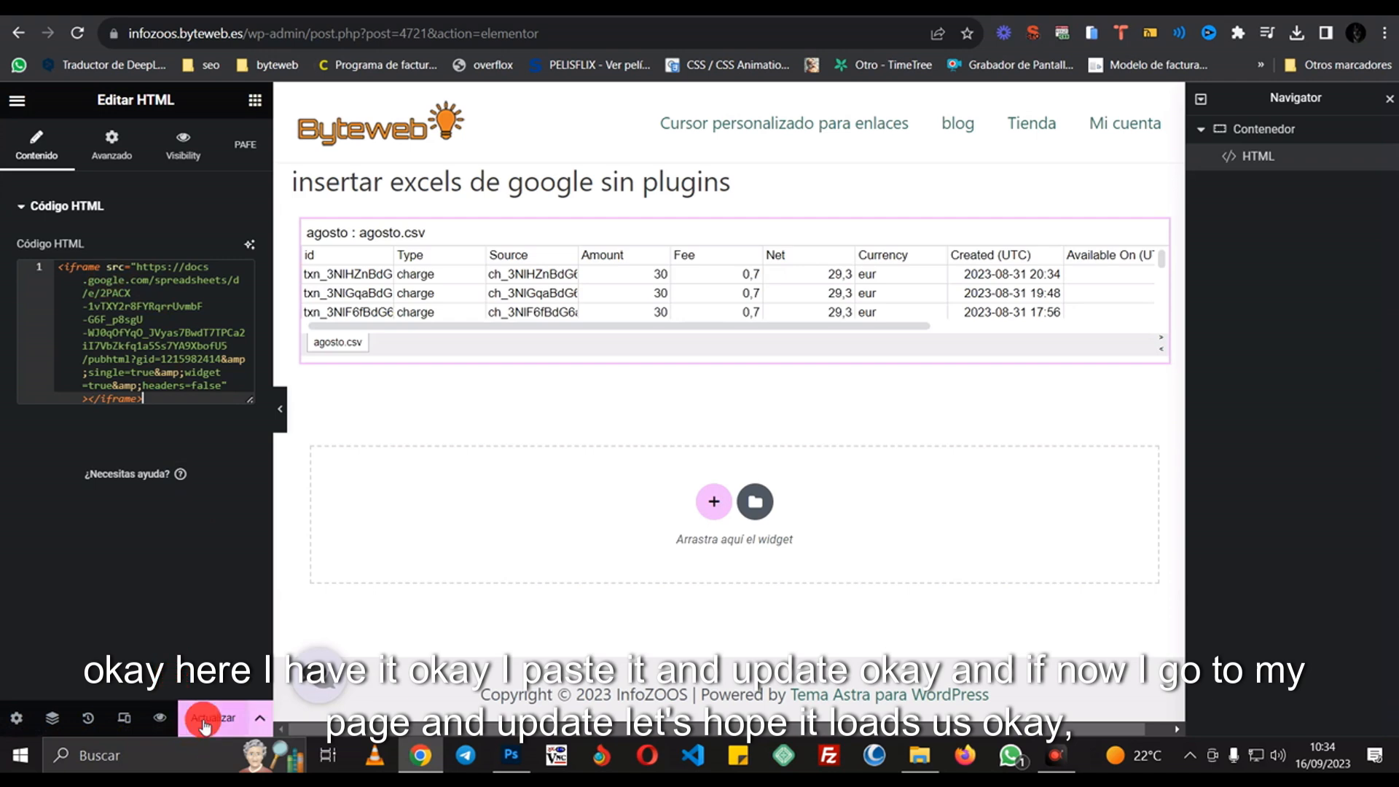
{"action": "left_click", "coordinate": [213, 718]}
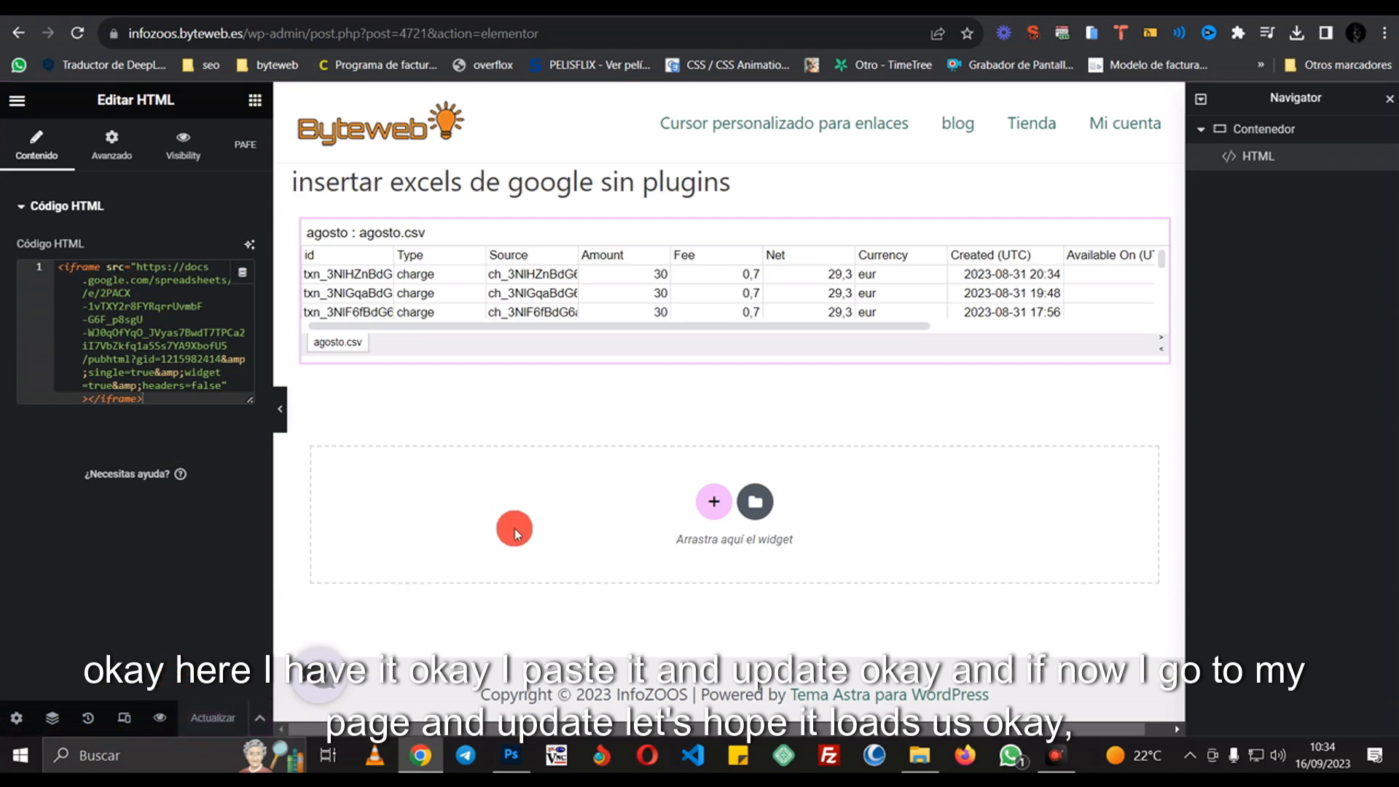
- Reload the published page and scroll the embedded agosto.csv table sideways to check it
{"action": "left_click", "coordinate": [750, 9]}
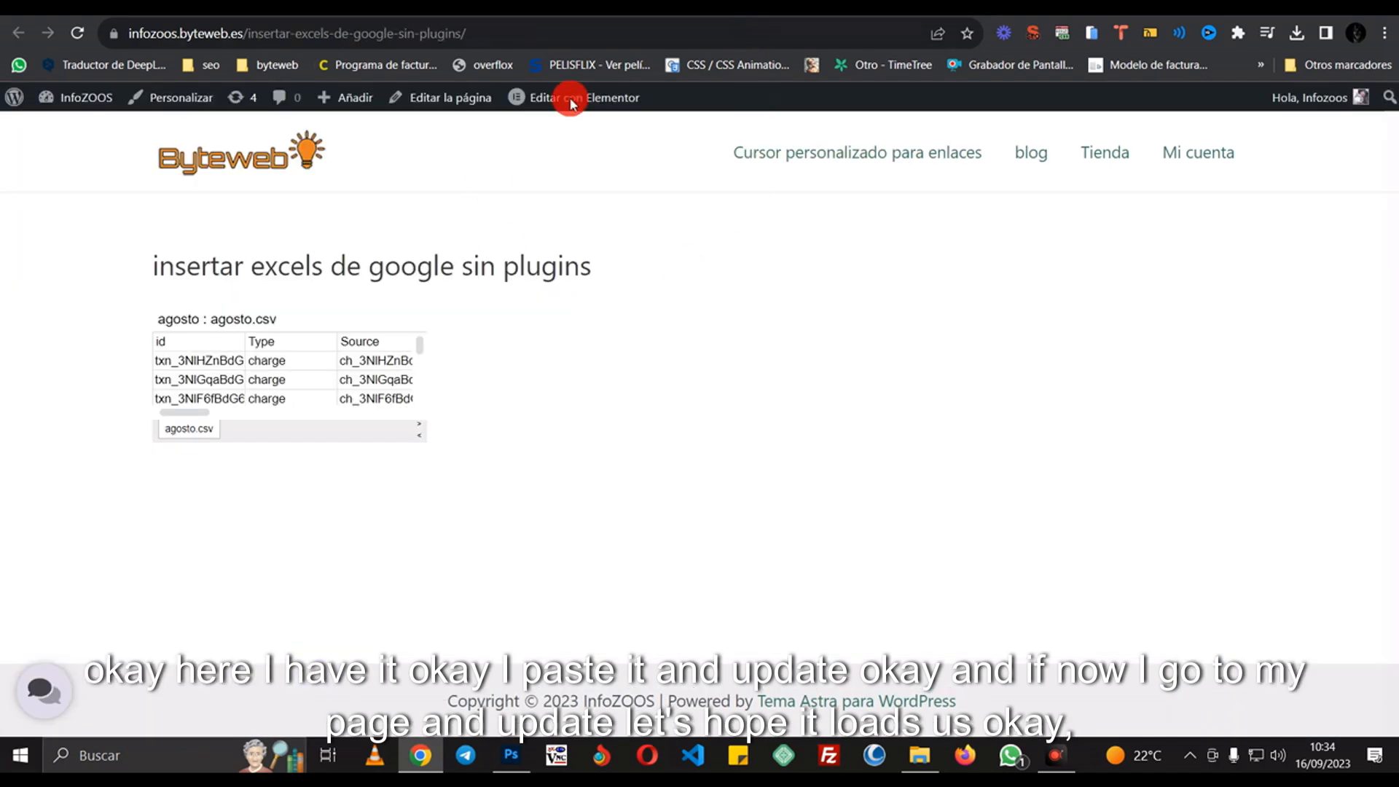
{"action": "left_click", "coordinate": [52, 34]}
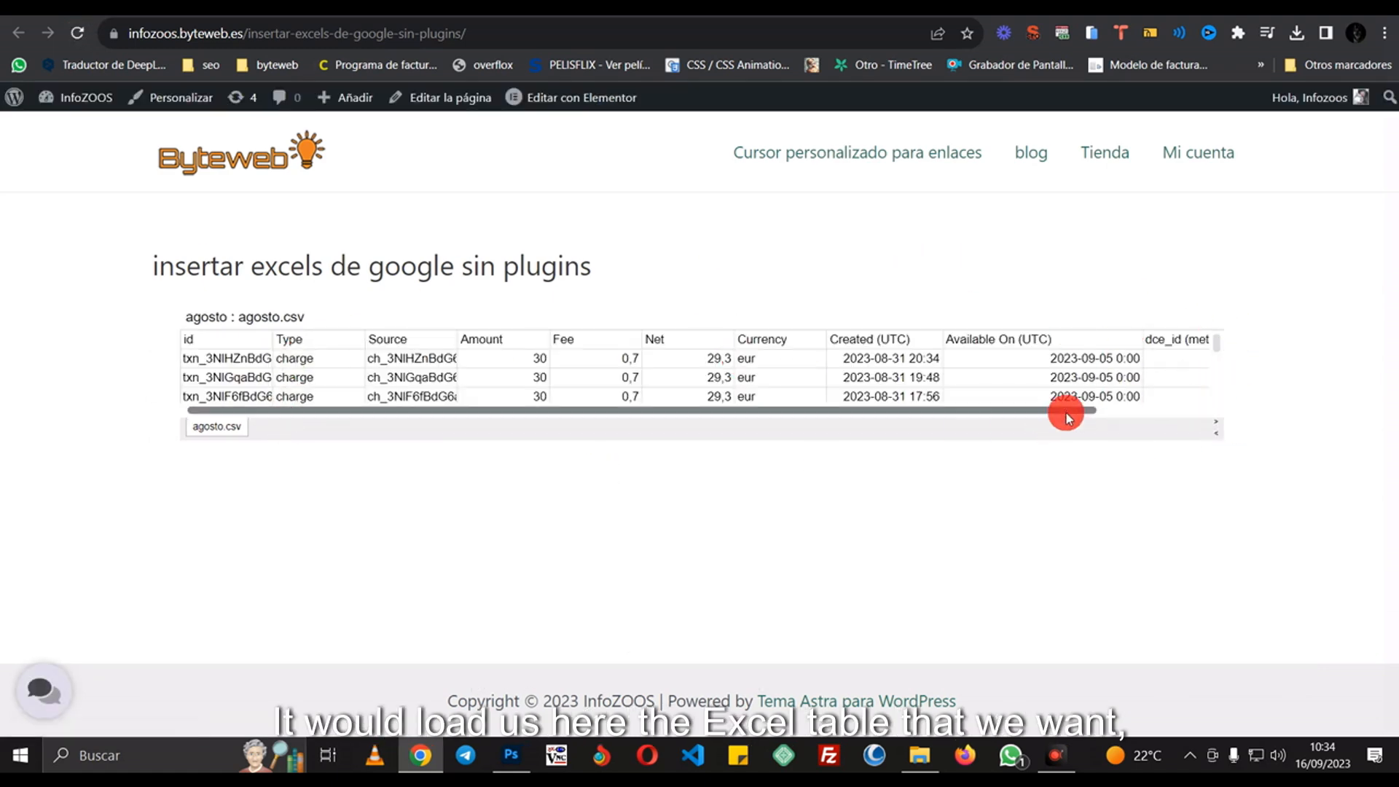
{"action": "left_click_drag", "start_coordinate": [1064, 417], "coordinate": [1011, 406]}
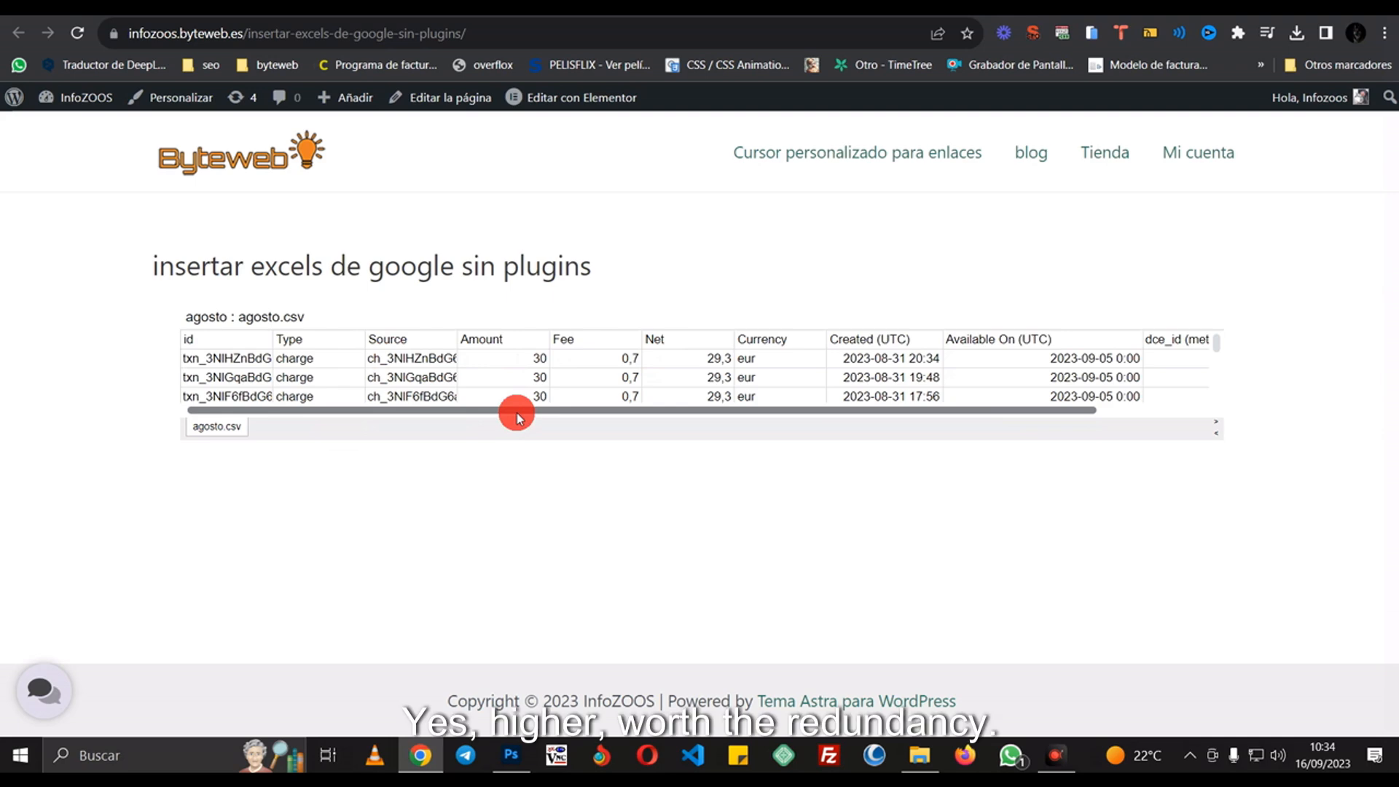
{"action": "left_click_drag", "start_coordinate": [518, 413], "coordinate": [378, 395]}
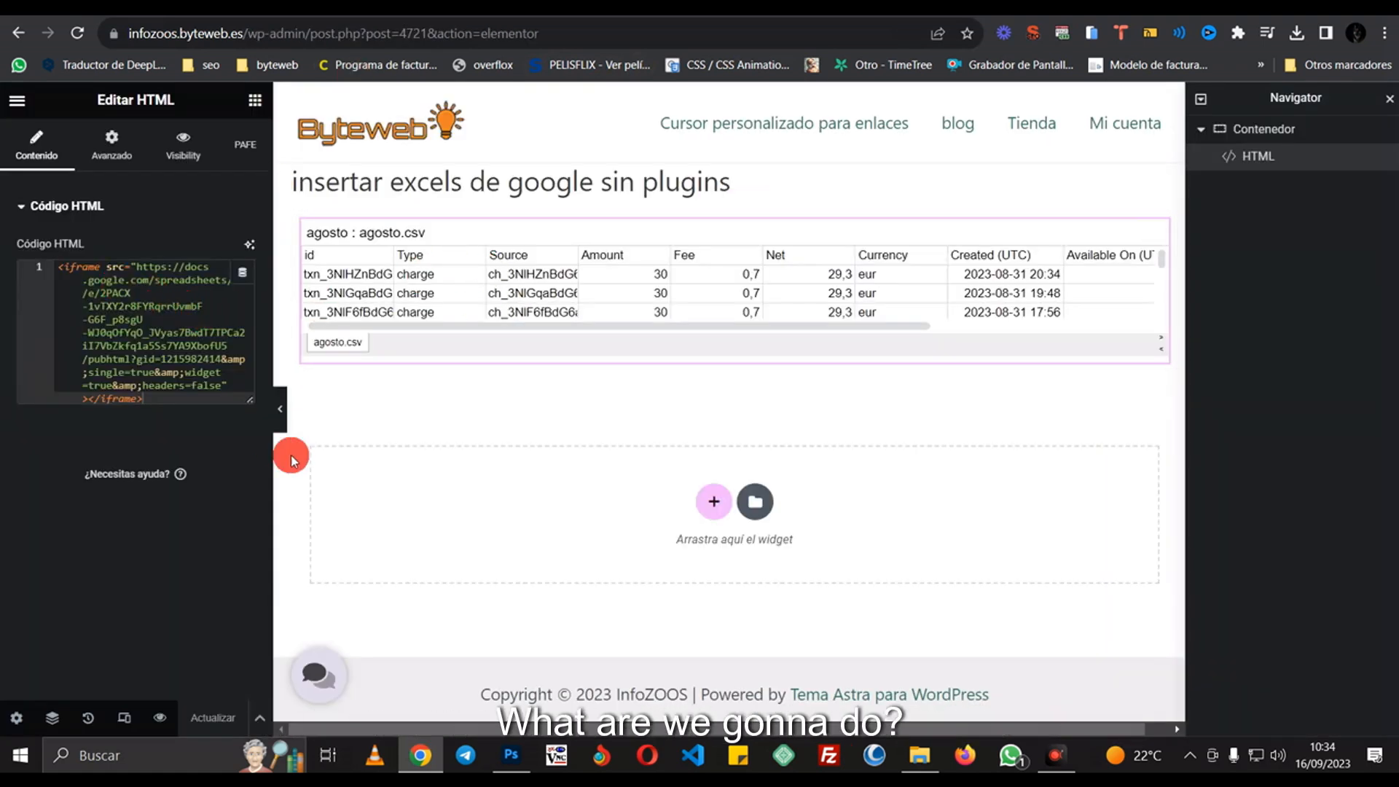
- Add class="altoexcel" to the iframe tag before src in the HTML widget's code
{"action": "left_click_drag", "start_coordinate": [252, 400], "coordinate": [254, 488]}
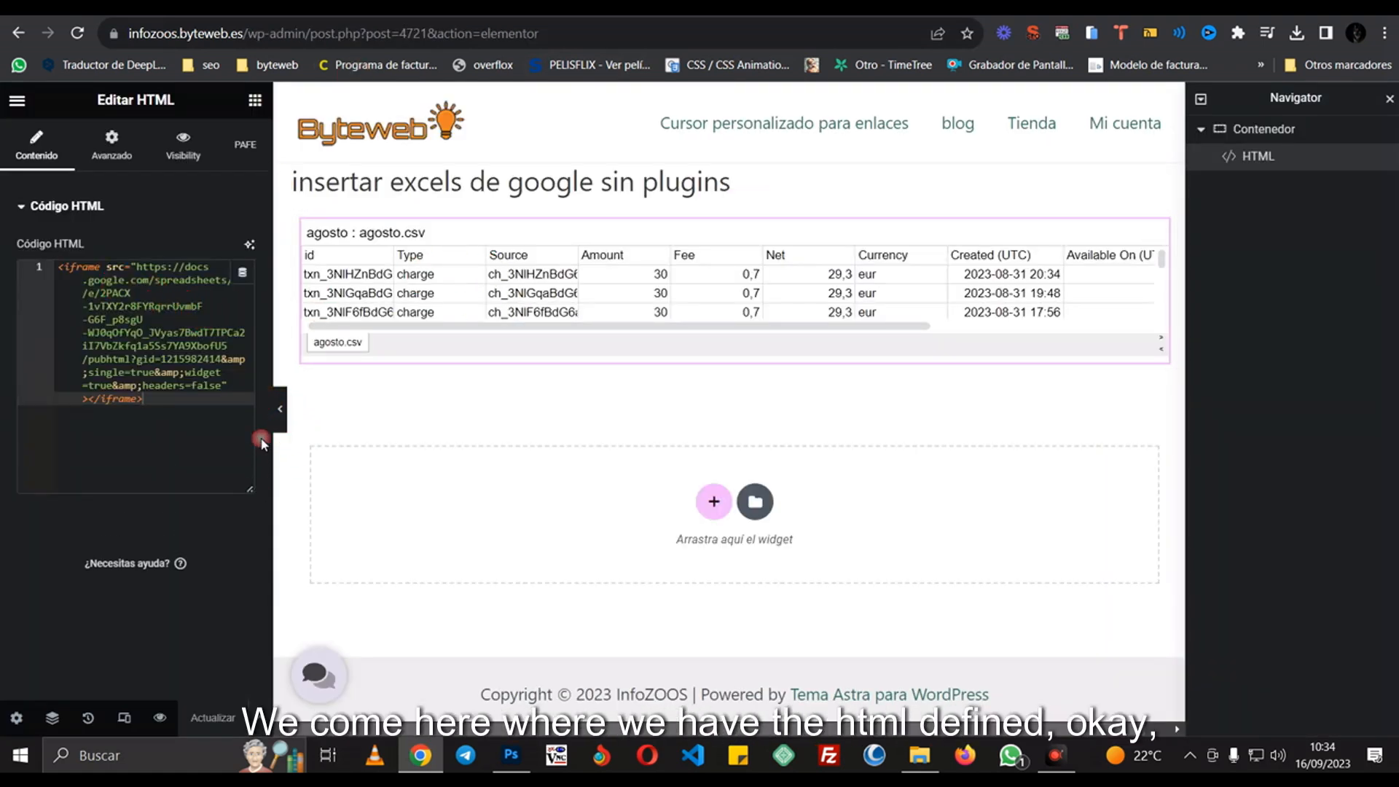
{"action": "left_click_drag", "start_coordinate": [273, 370], "coordinate": [523, 368]}
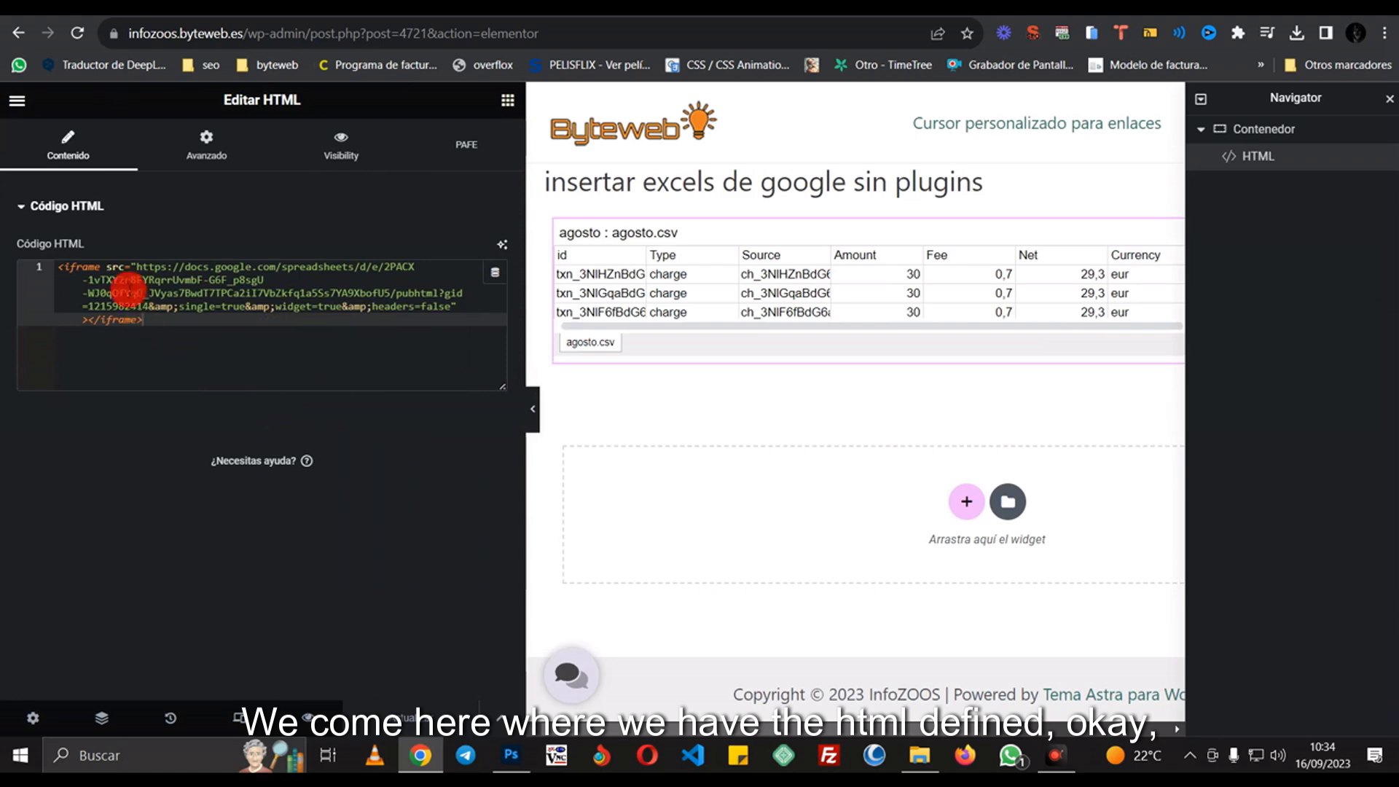
{"action": "left_click", "coordinate": [107, 266]}
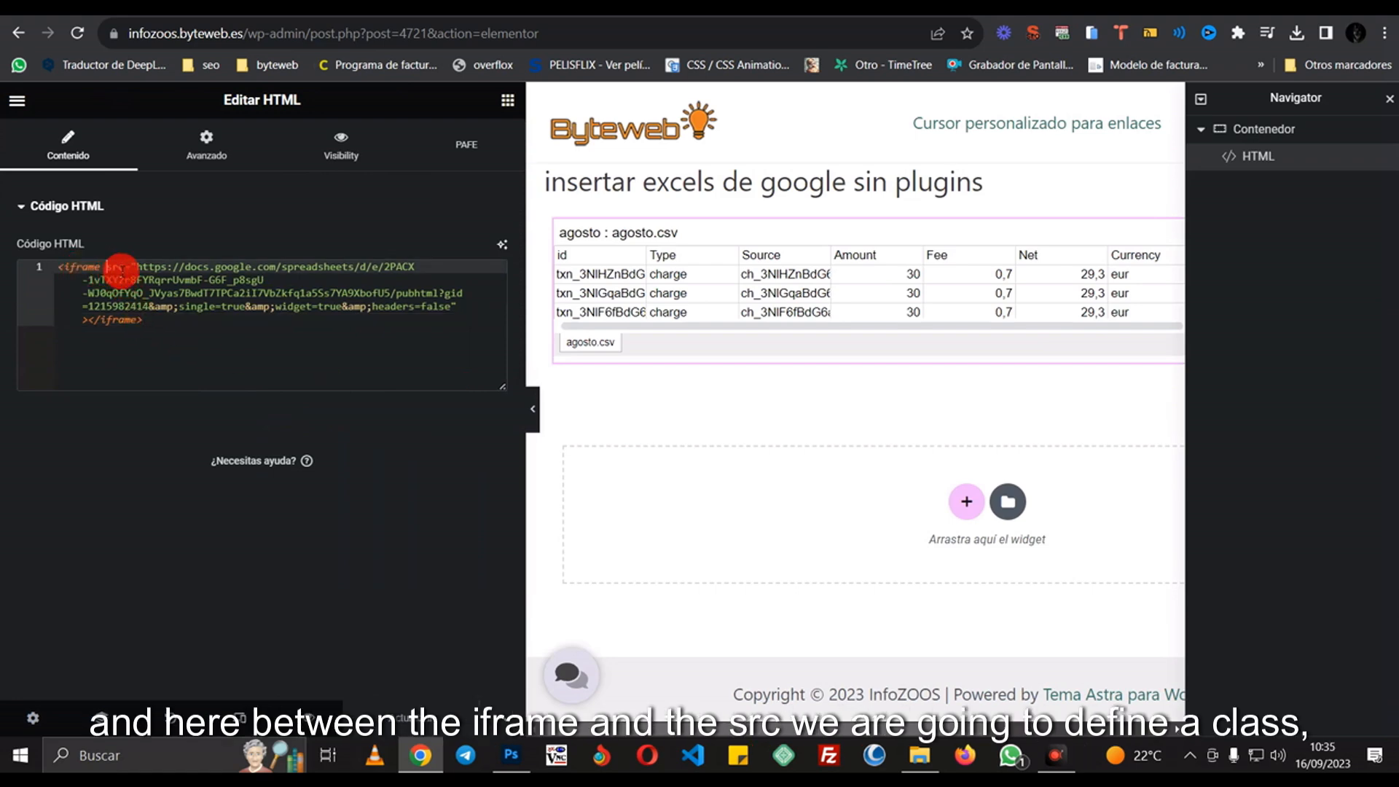
{"action": "type", "text": "class"}
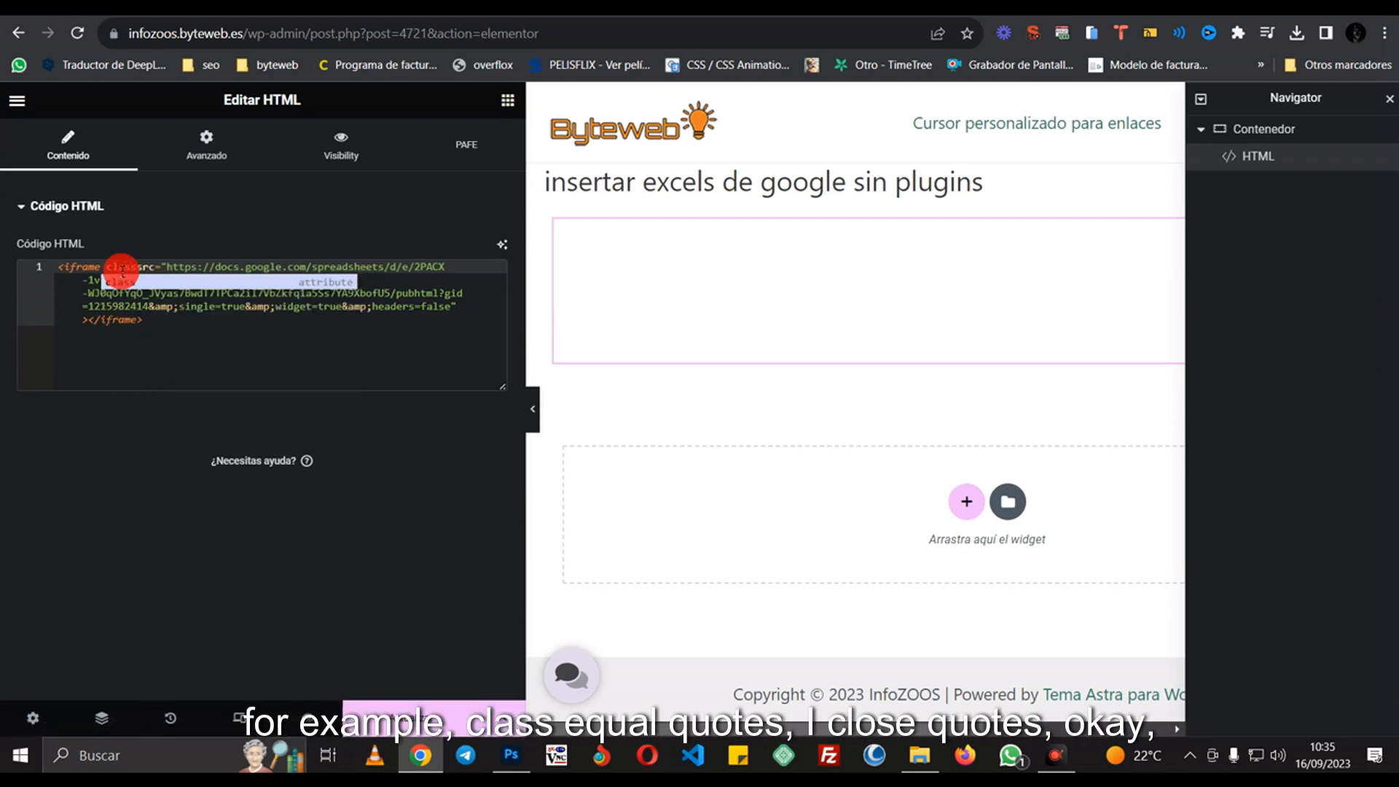
{"action": "type", "text": "=\""}
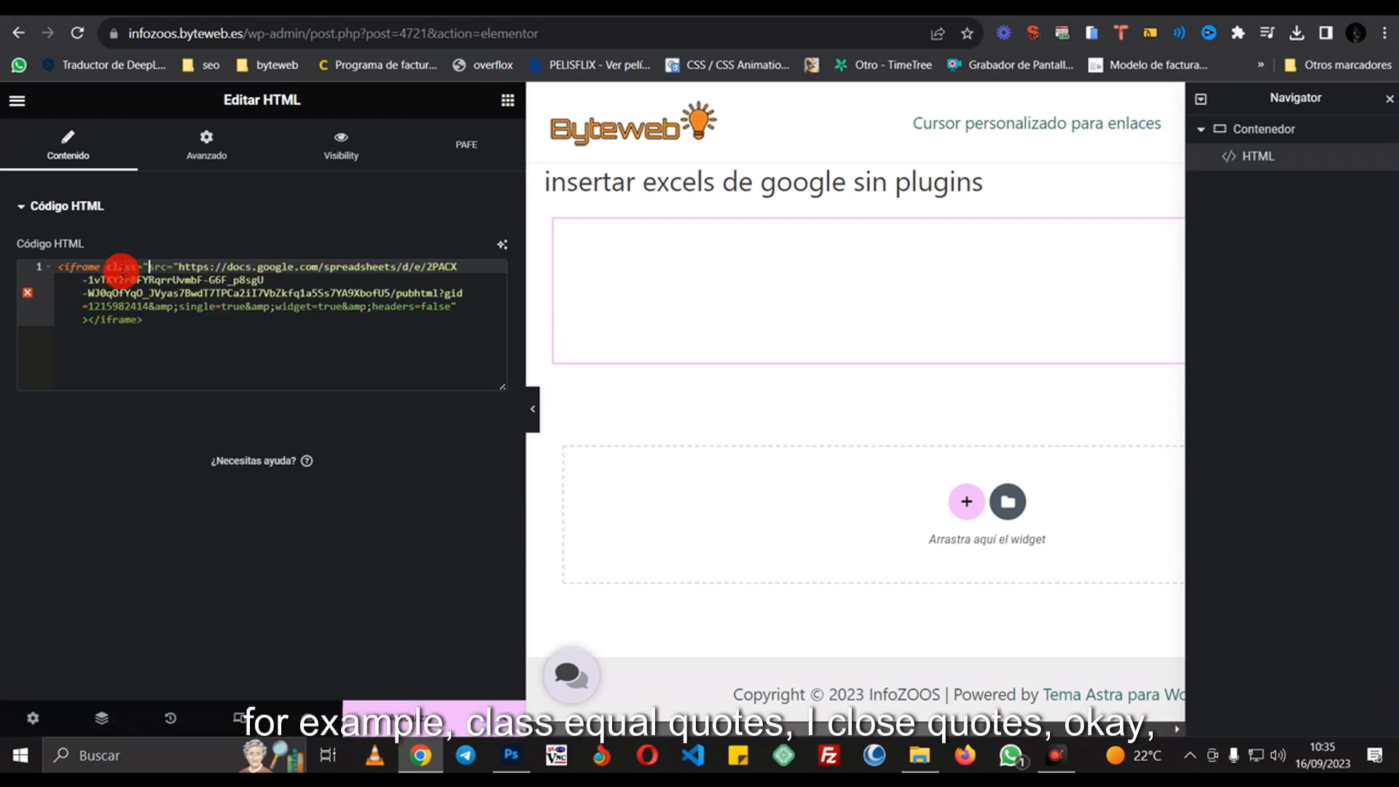
{"action": "type", "text": "\""}
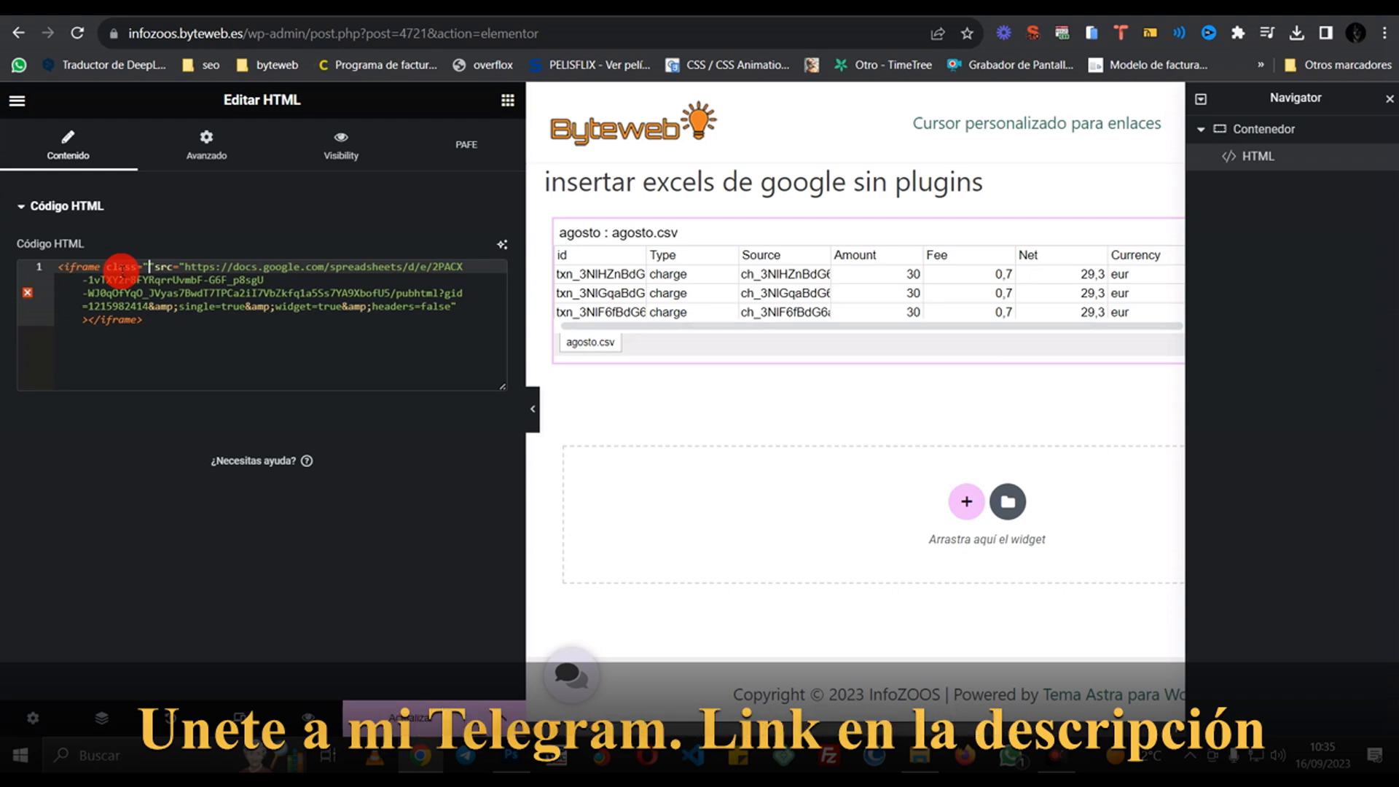
{"action": "type", "text": "height"}
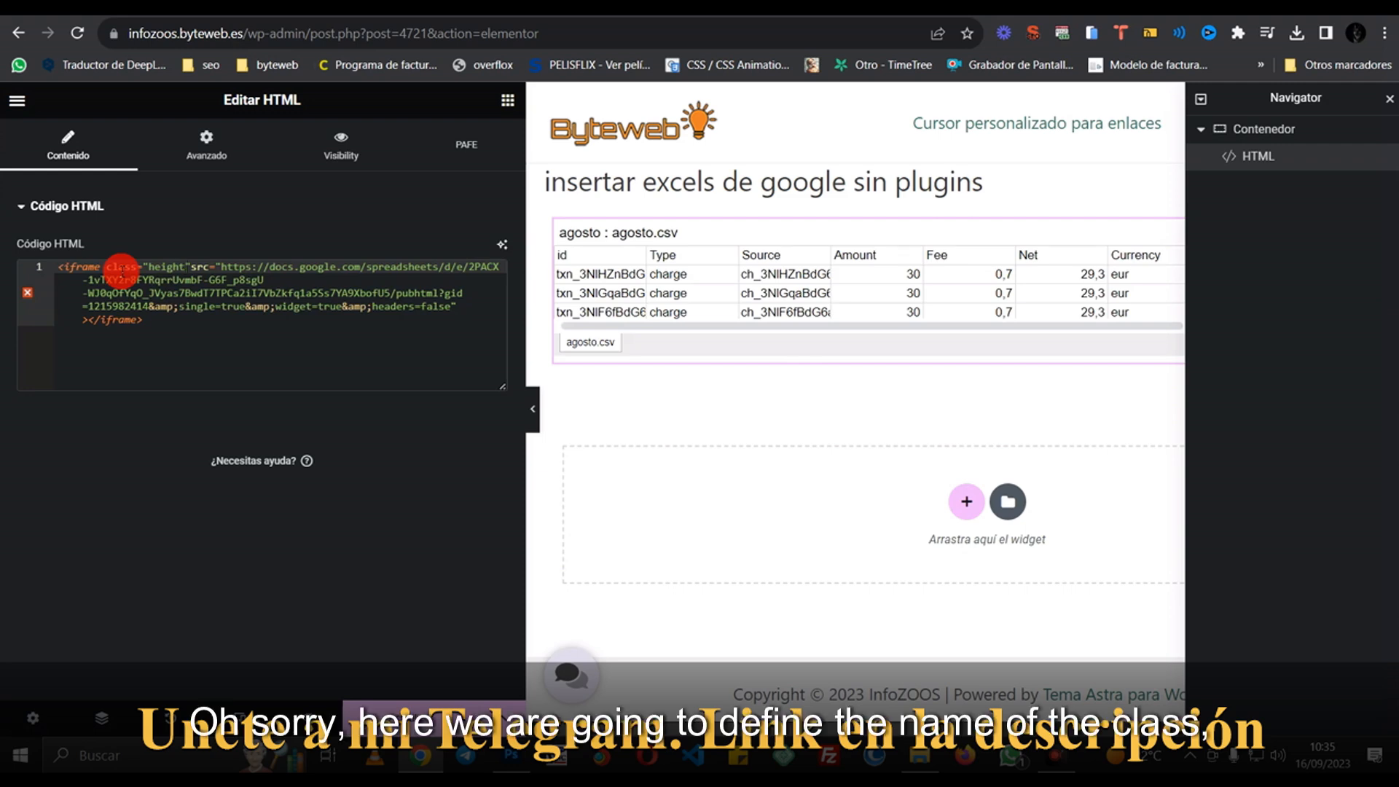
{"action": "key", "text": "BackSpace"}
{"action": "key", "text": "BackSpace"}
{"action": "key", "text": "BackSpace"}
{"action": "key", "text": "BackSpace"}
{"action": "key", "text": "BackSpace"}
{"action": "key", "text": "BackSpace"}
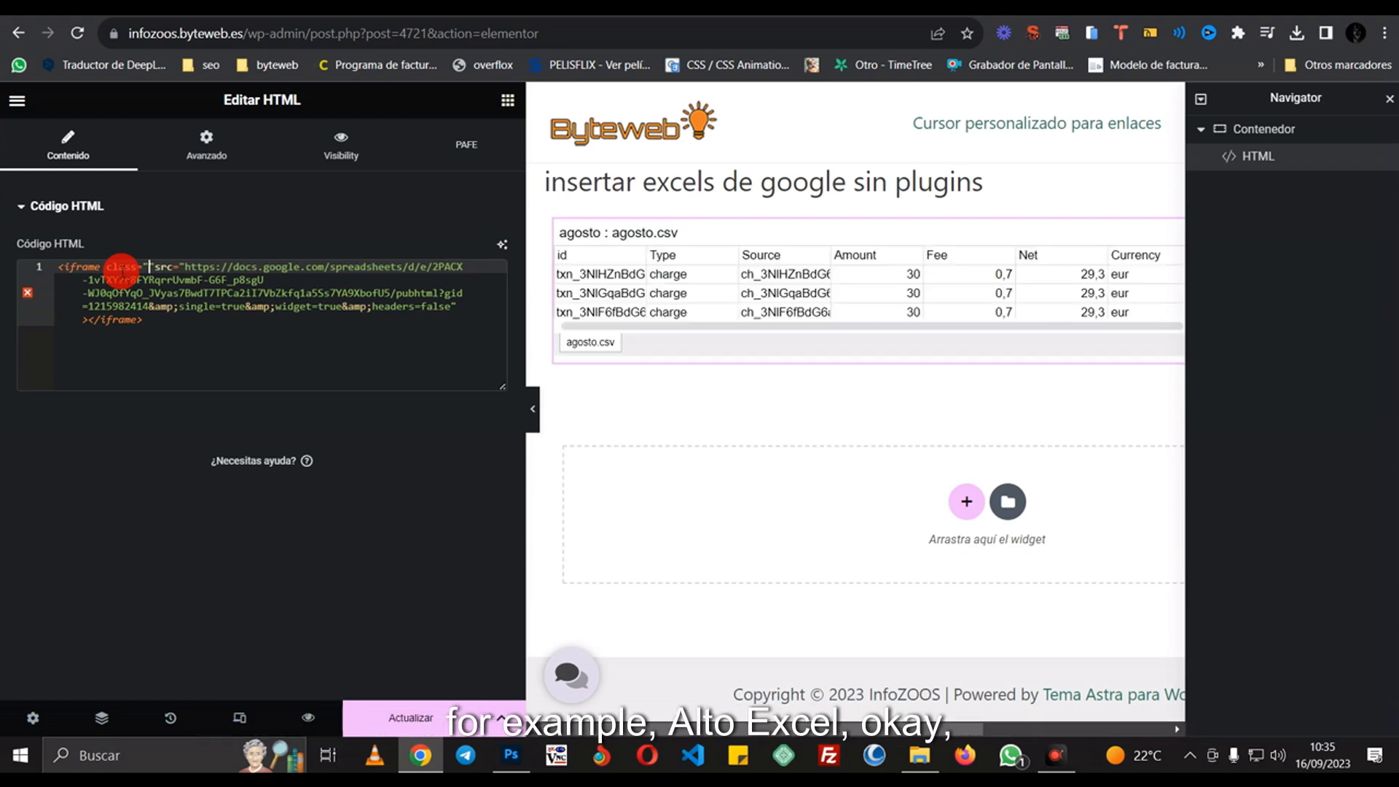
{"action": "type", "text": "altoex"}
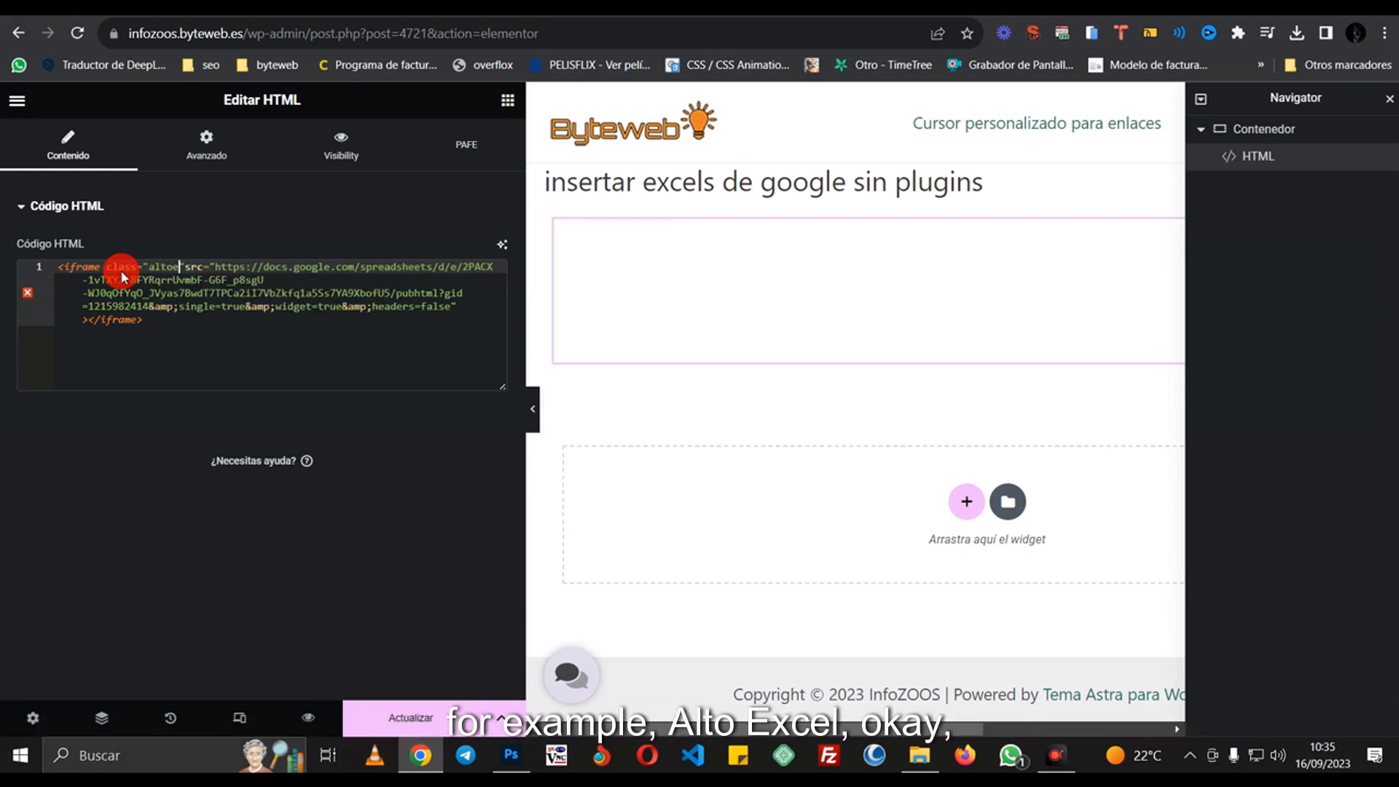
{"action": "type", "text": "ce"}
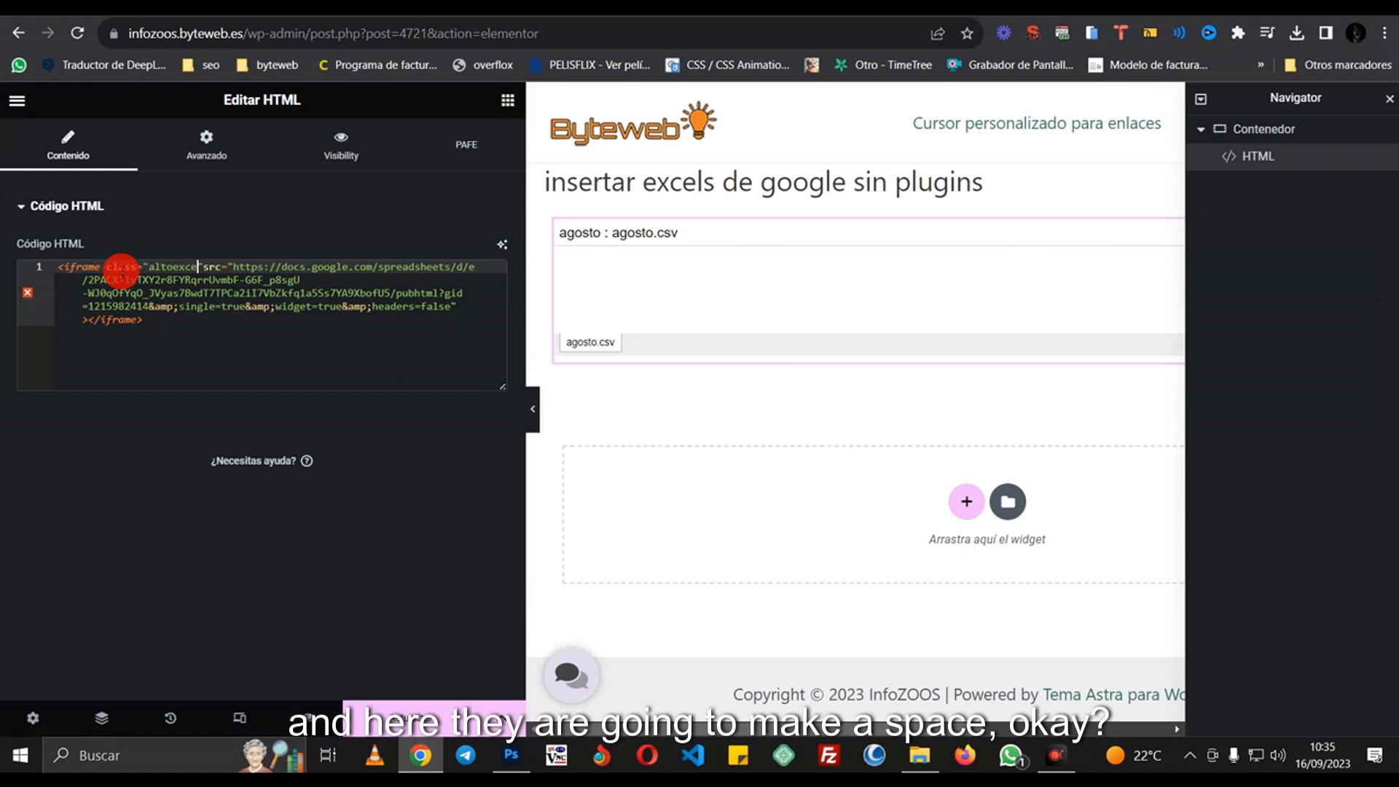
{"action": "type", "text": "l"}
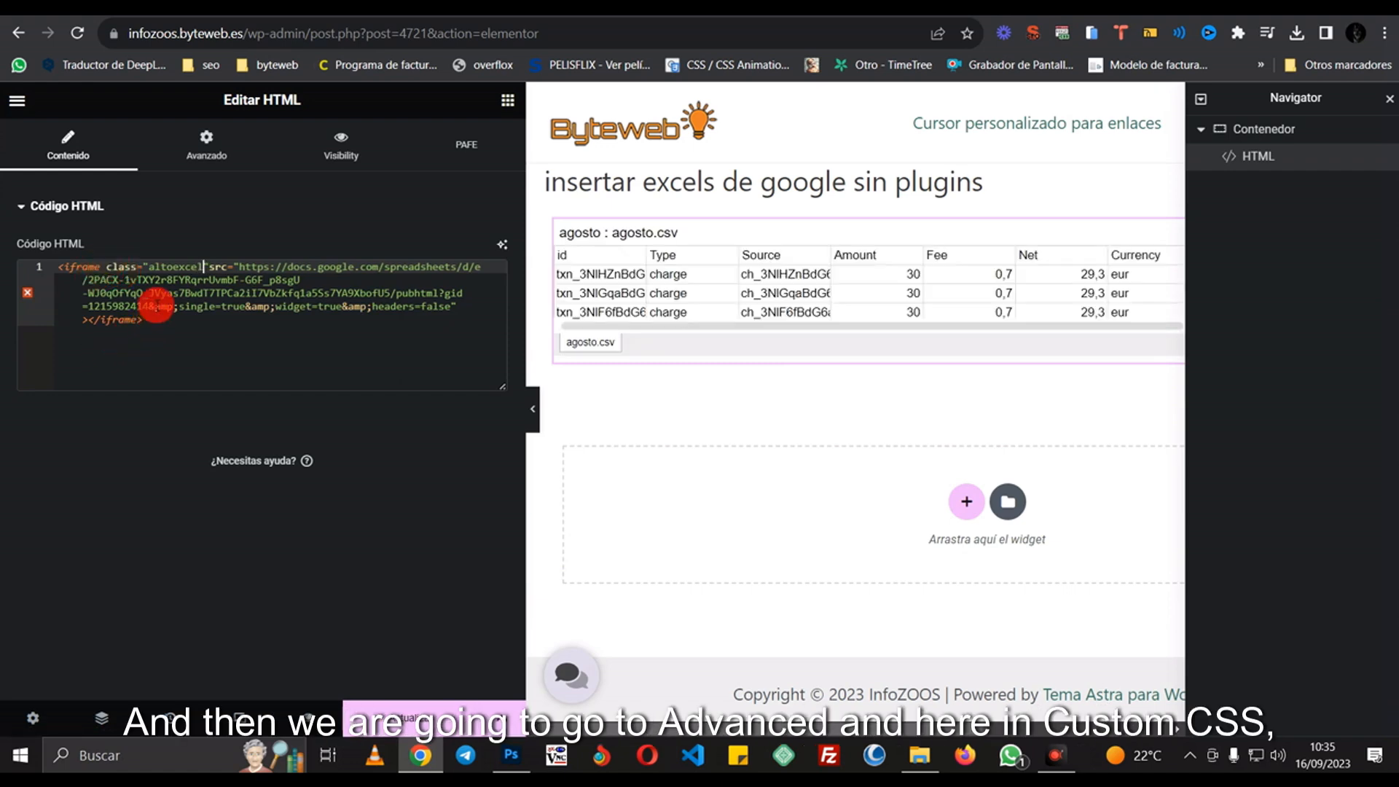
{"action": "left_click", "coordinate": [213, 266]}
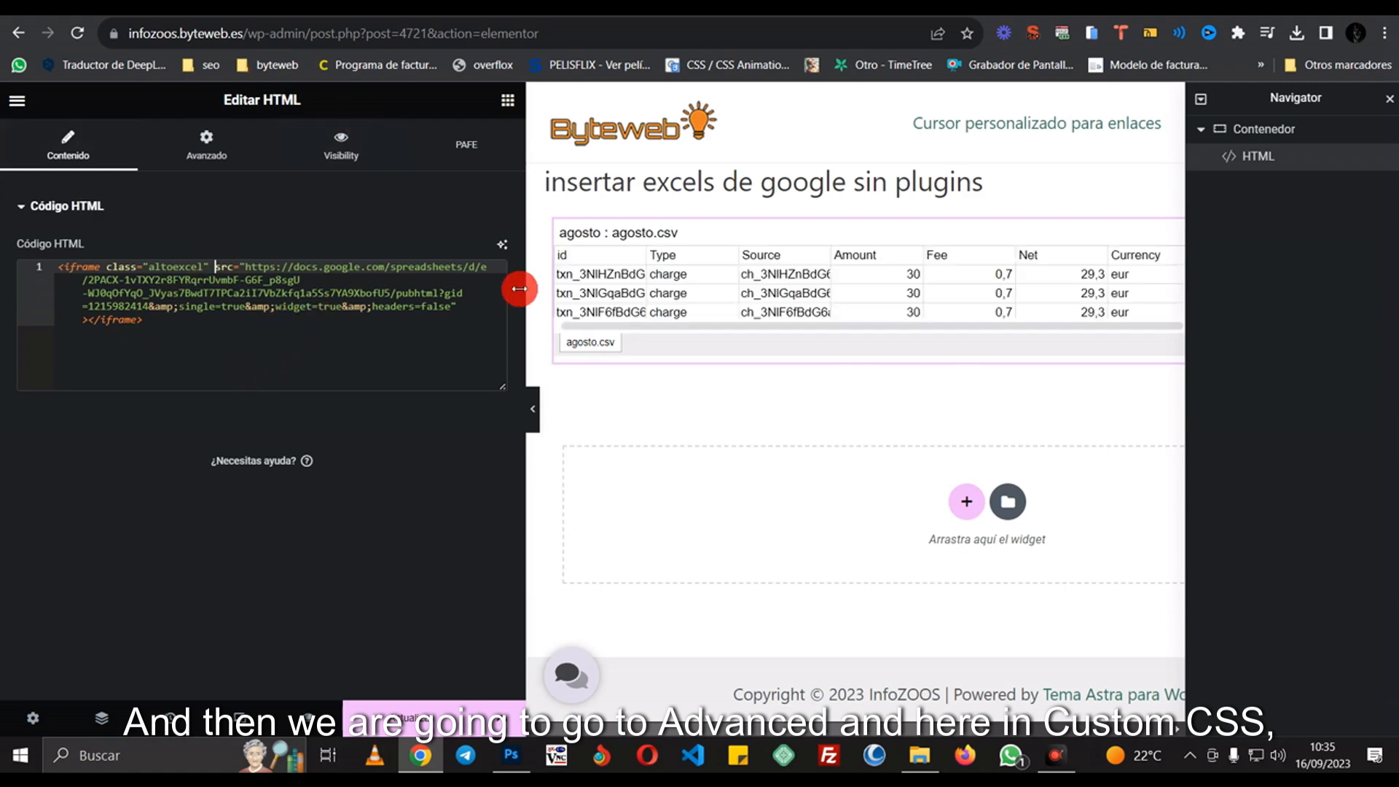
{"action": "left_click", "coordinate": [207, 144]}
- Scroll the Avanzado settings panel down to the Custom CSS section
{"action": "scroll", "coordinate": [218, 403], "scroll_direction": "down", "scroll_amount": 10}
{"action": "scroll", "coordinate": [117, 437], "scroll_direction": "down", "scroll_amount": 2}
{"action": "scroll", "coordinate": [111, 557], "scroll_direction": "up", "scroll_amount": 5}
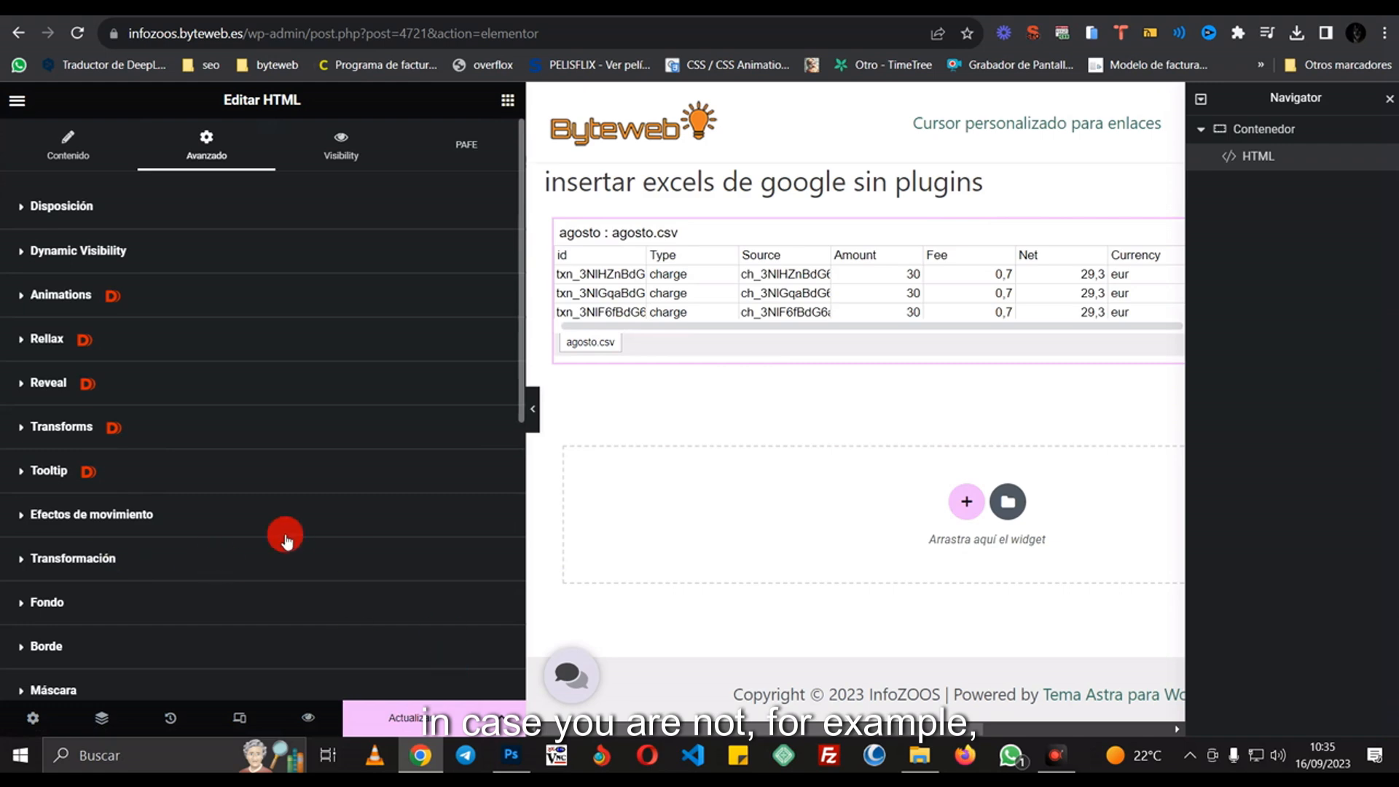
{"action": "scroll", "coordinate": [255, 540], "scroll_direction": "down", "scroll_amount": 5}
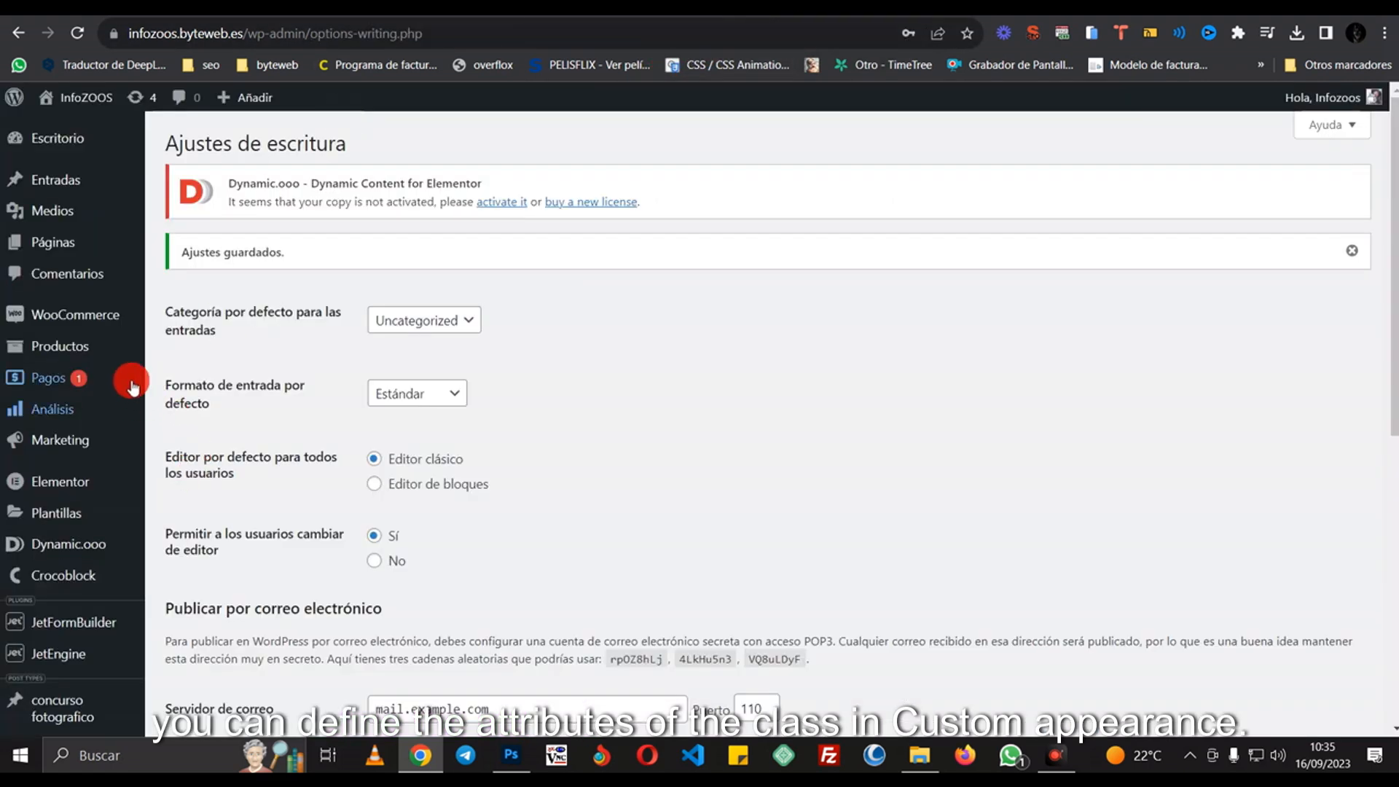
- Open Apariencia > Personalizar to reach the InfoZOOS site's customizer
{"action": "scroll", "coordinate": [80, 387], "scroll_direction": "down", "scroll_amount": 1}
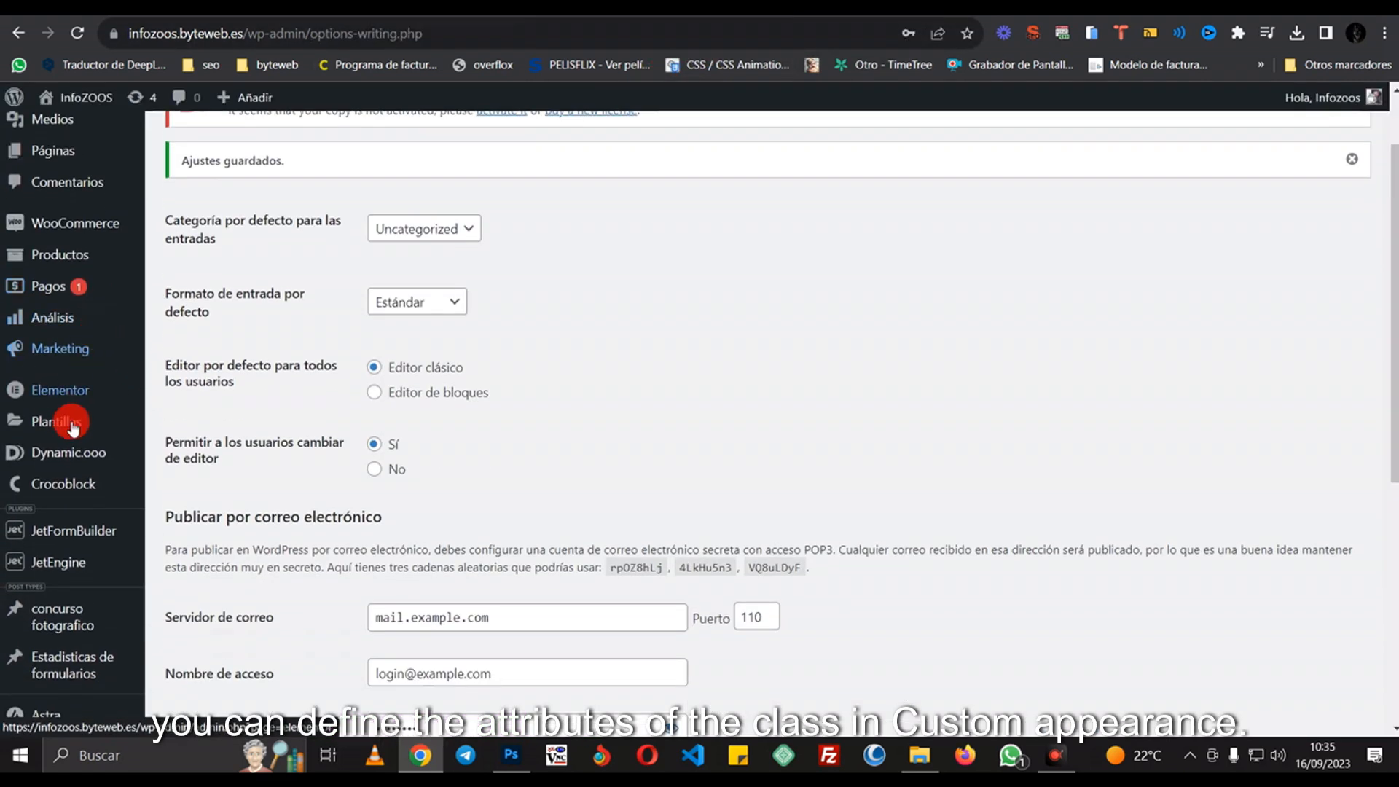
{"action": "mouse_move", "coordinate": [68, 419]}
{"action": "scroll", "coordinate": [94, 513], "scroll_direction": "down", "scroll_amount": 4}
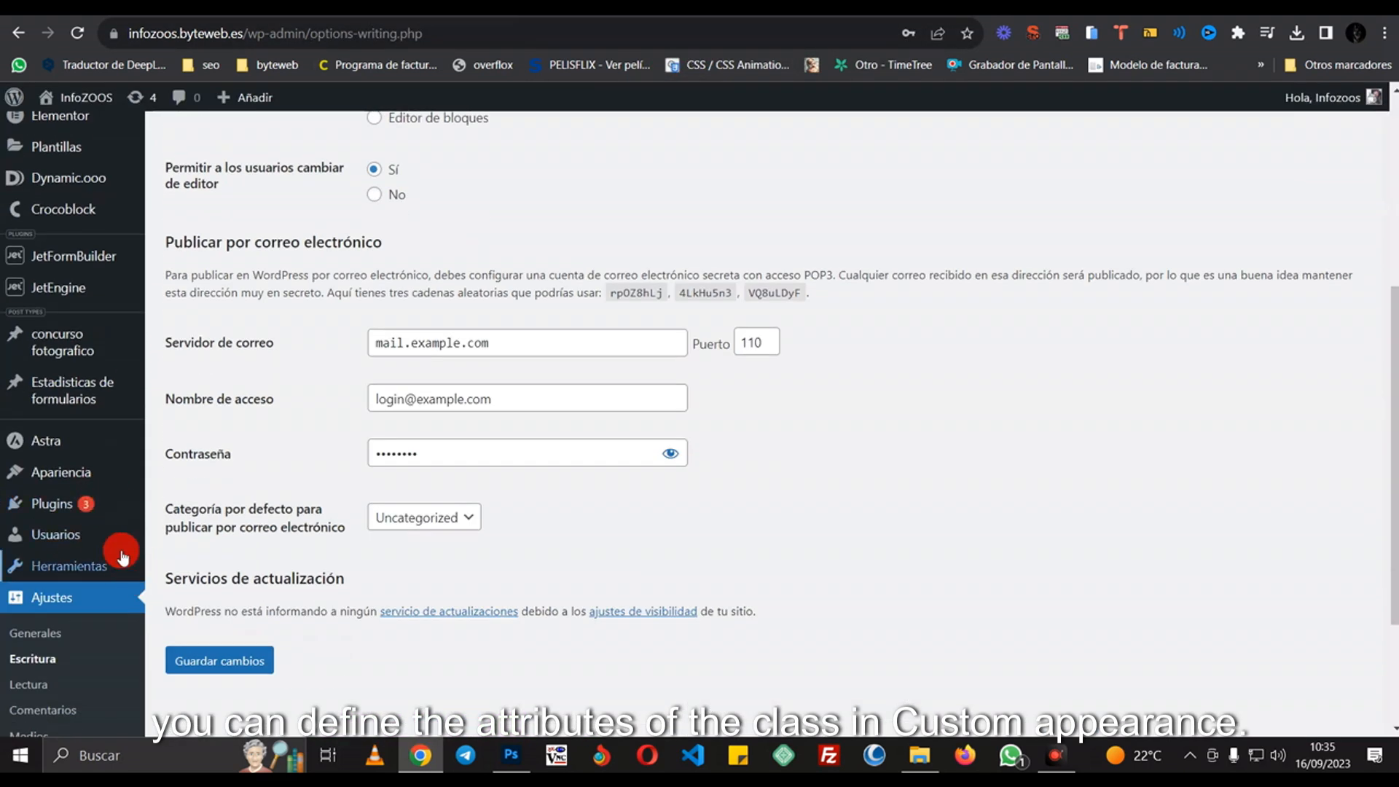
{"action": "mouse_move", "coordinate": [95, 481]}
{"action": "left_click", "coordinate": [259, 501]}
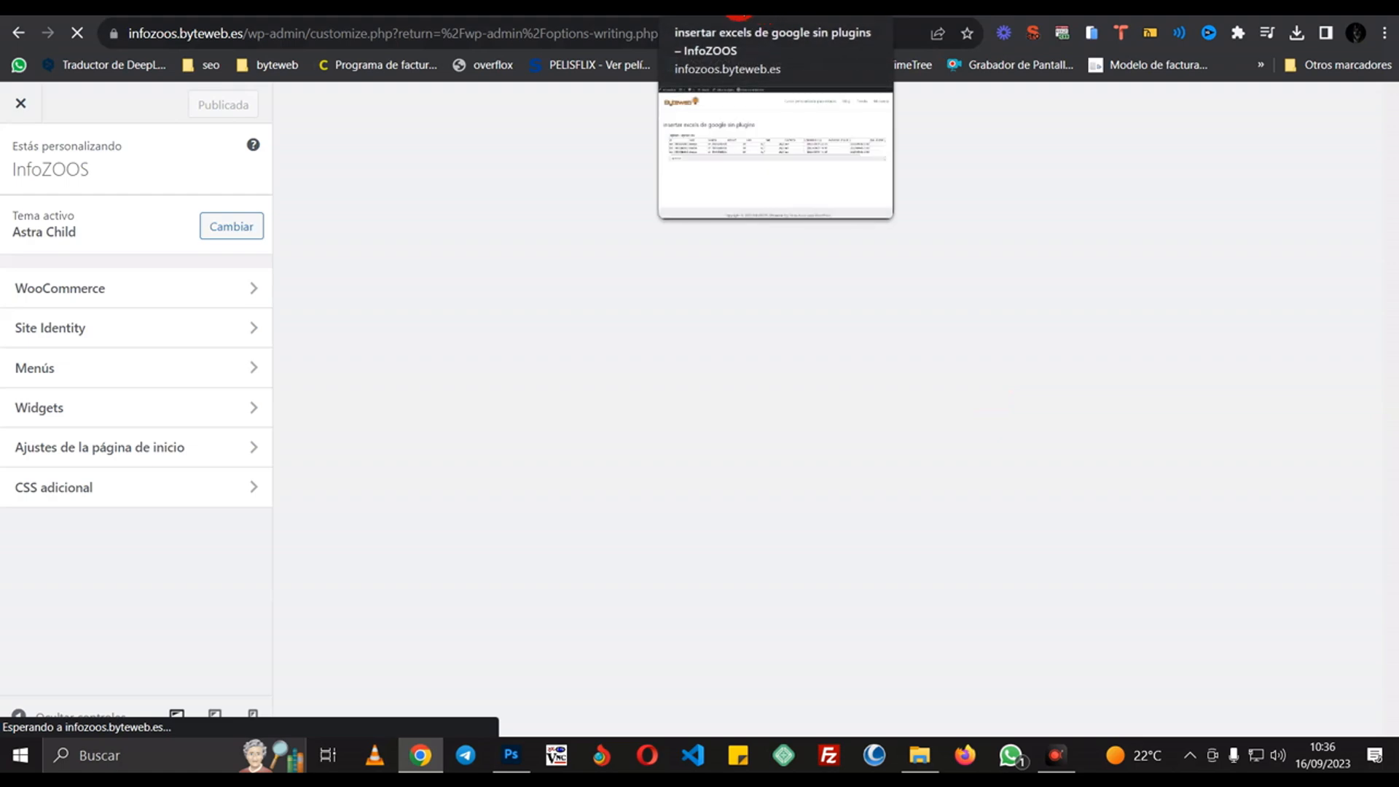
- Return to the customizer and open the CSS adicional section
{"action": "left_click", "coordinate": [554, 7]}
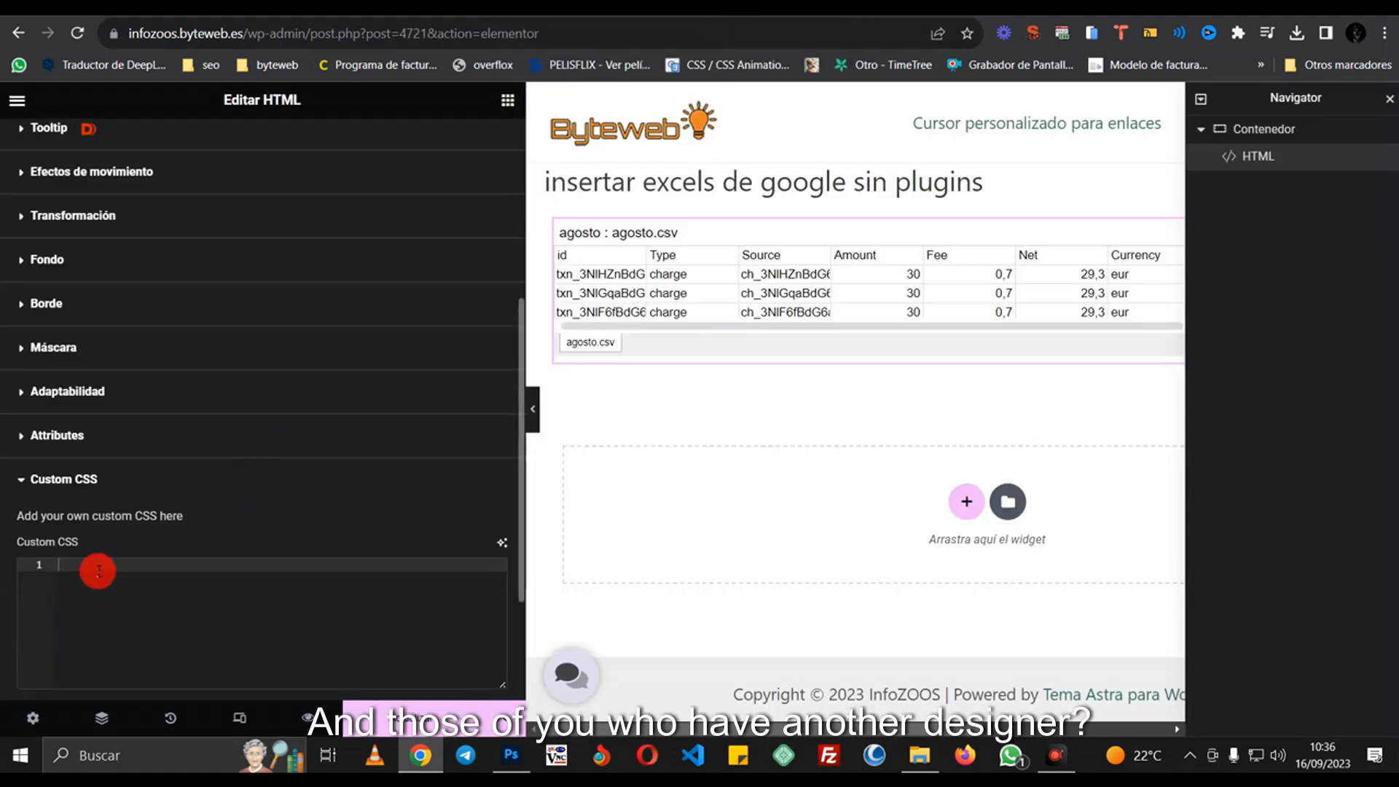
{"action": "left_click", "coordinate": [892, 7]}
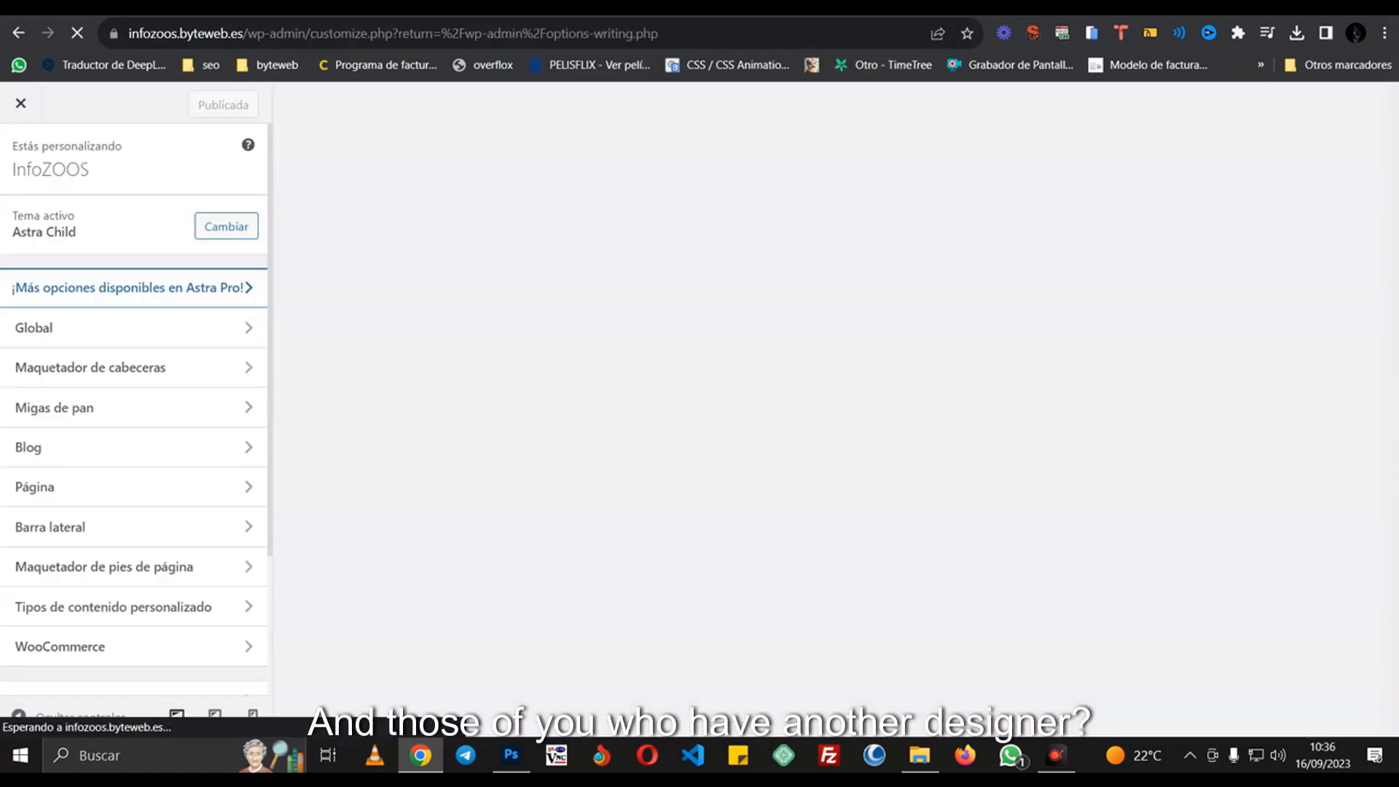
{"action": "scroll", "coordinate": [149, 336], "scroll_direction": "down", "scroll_amount": 3}
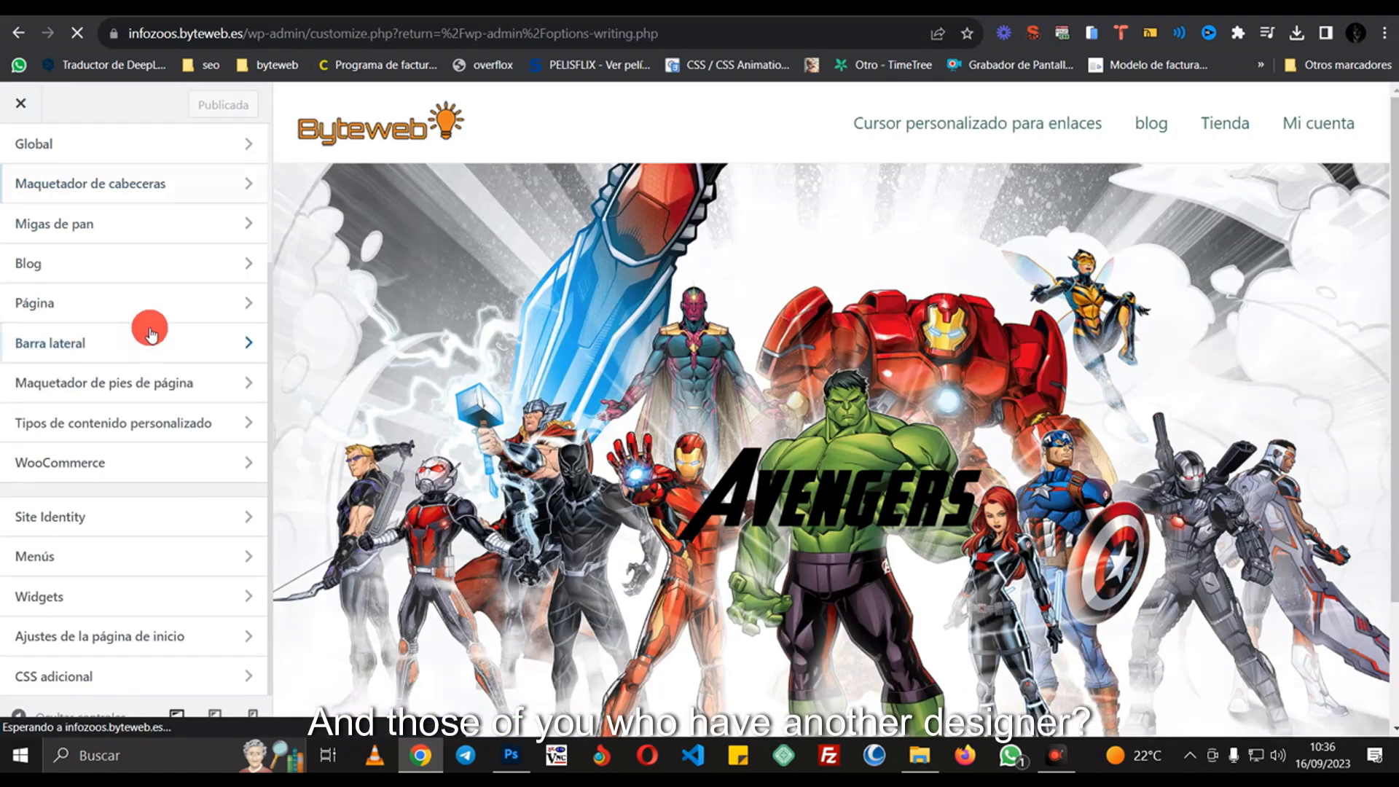
{"action": "left_click", "coordinate": [84, 667]}
{"action": "scroll", "coordinate": [167, 408], "scroll_direction": "down", "scroll_amount": 5}
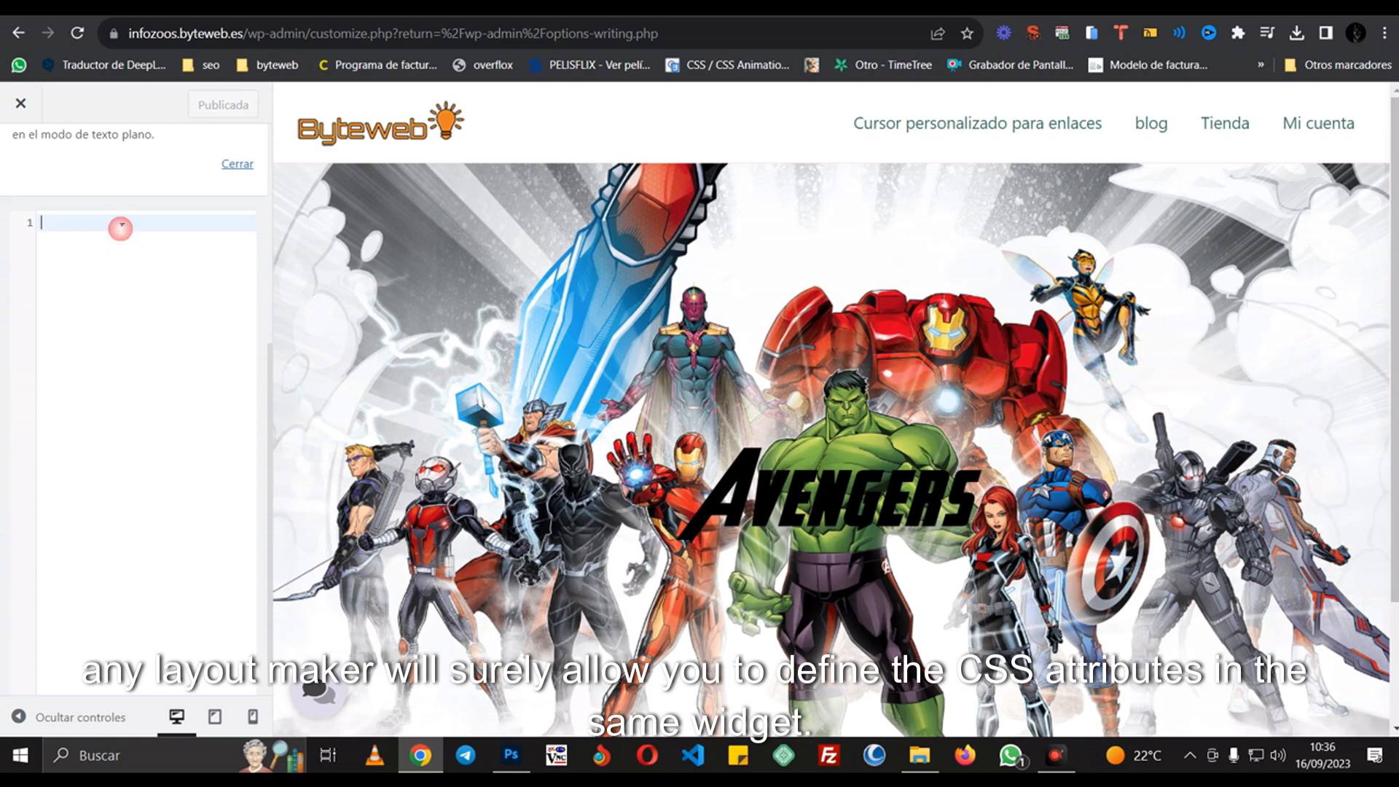
- Write the rule .altoexcel { height:500px; } and publish it
{"action": "type", "text": "."}
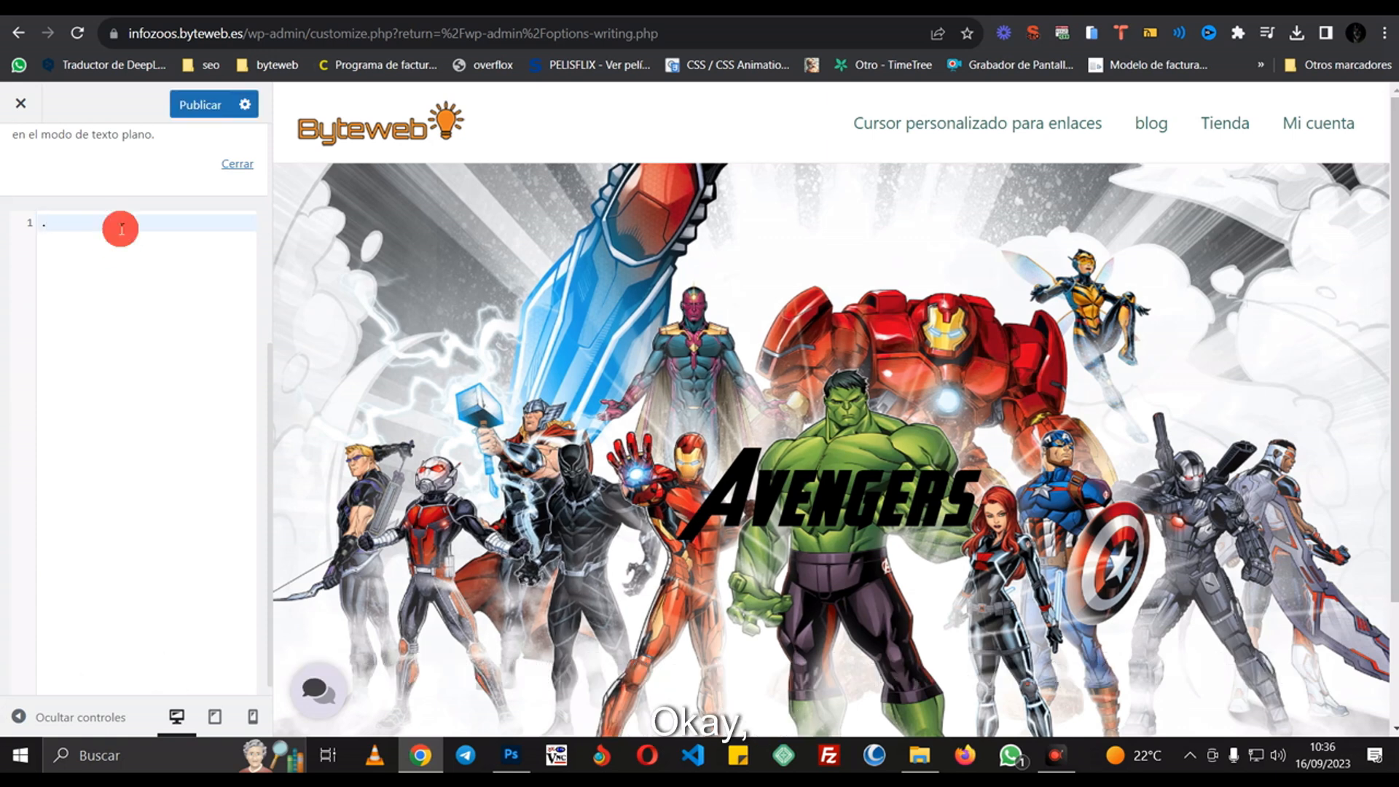
{"action": "type", "text": "altoexcel"}
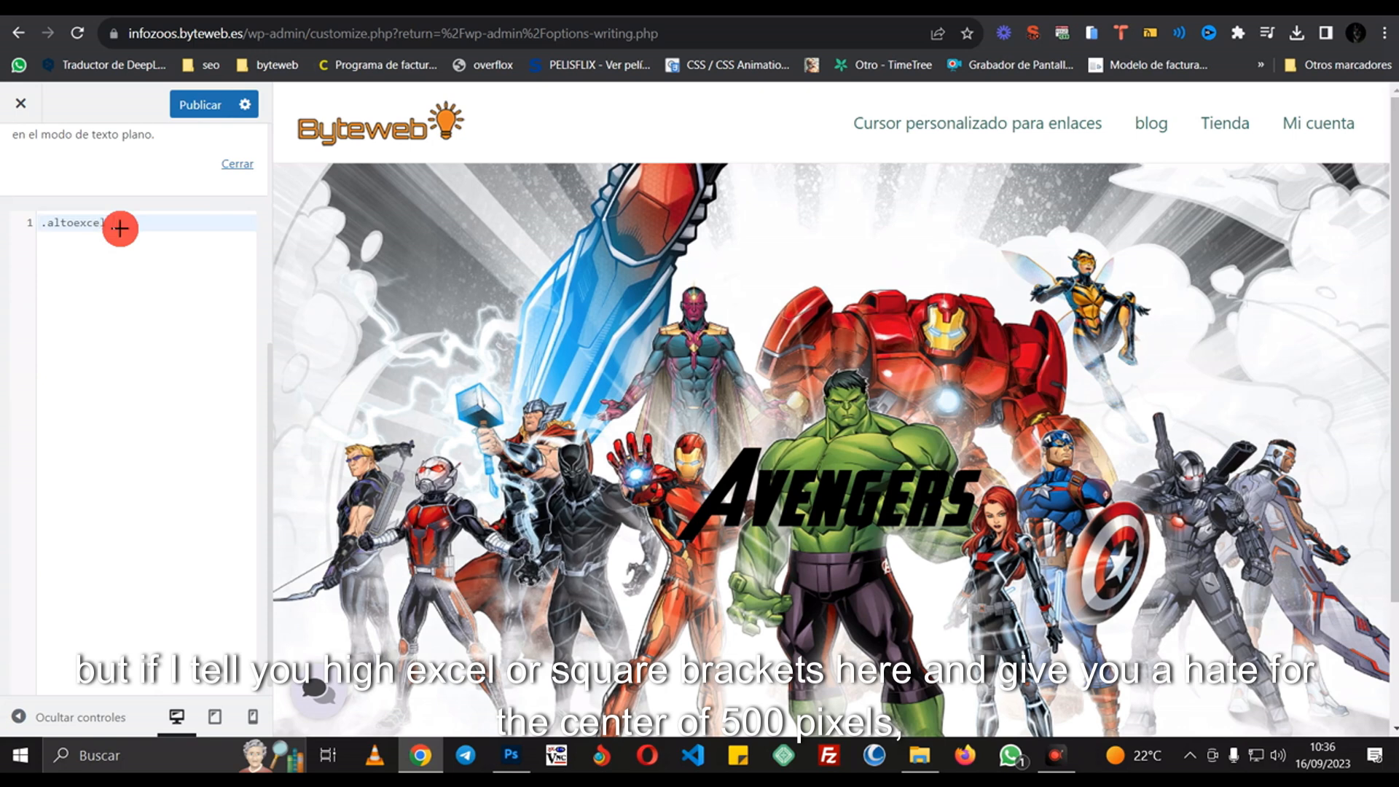
{"action": "type", "text": " {"}
{"action": "key", "text": "Return"}
{"action": "type", "text": "he"}
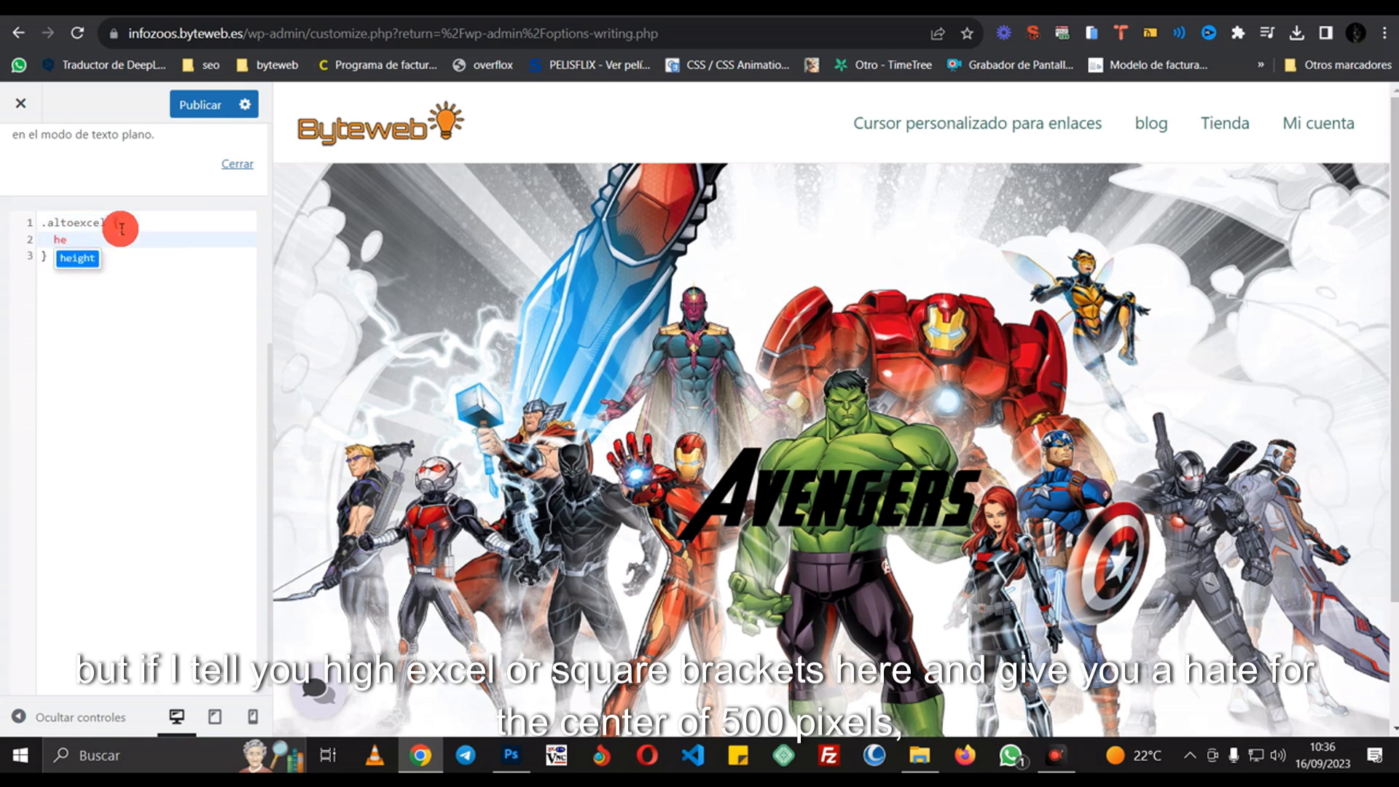
{"action": "key", "text": "Return"}
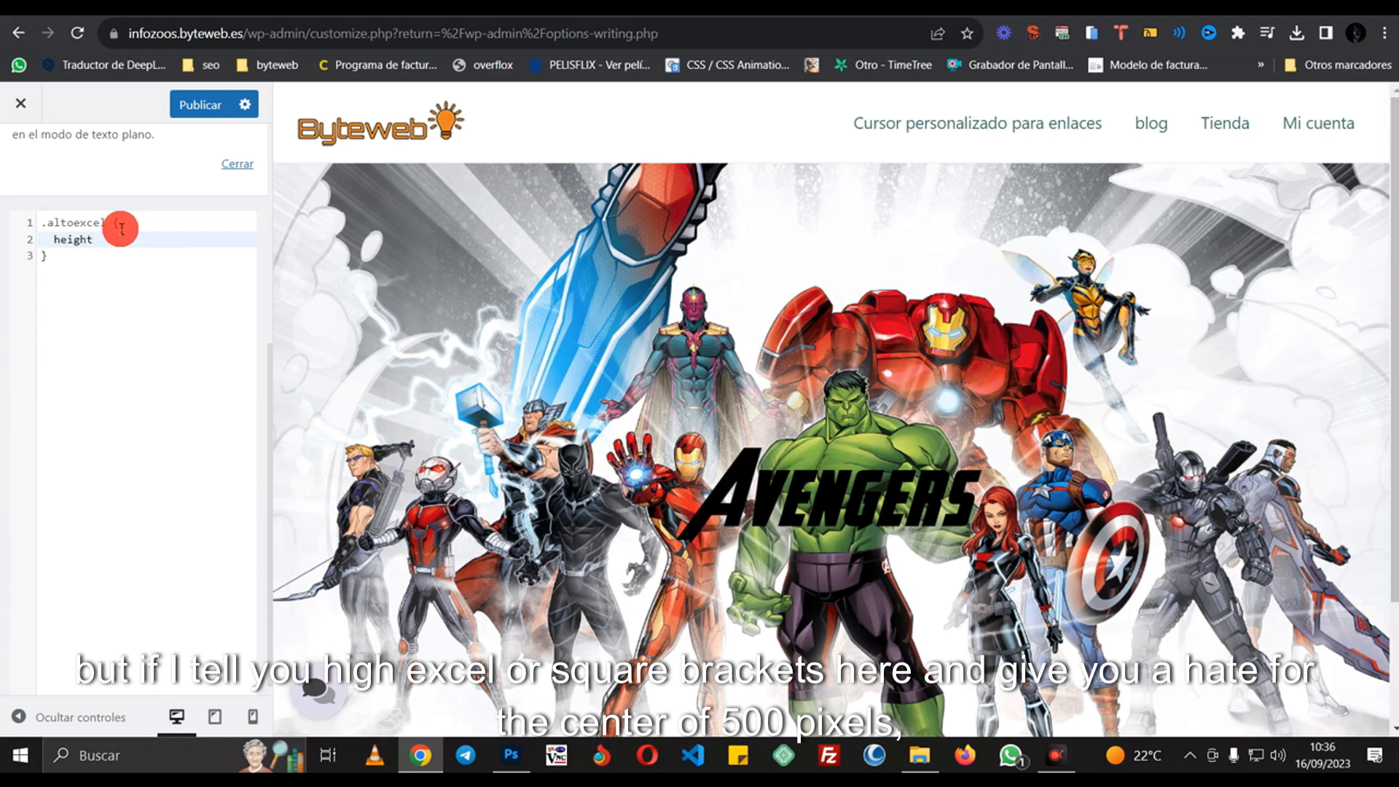
{"action": "type", "text": ":500px"}
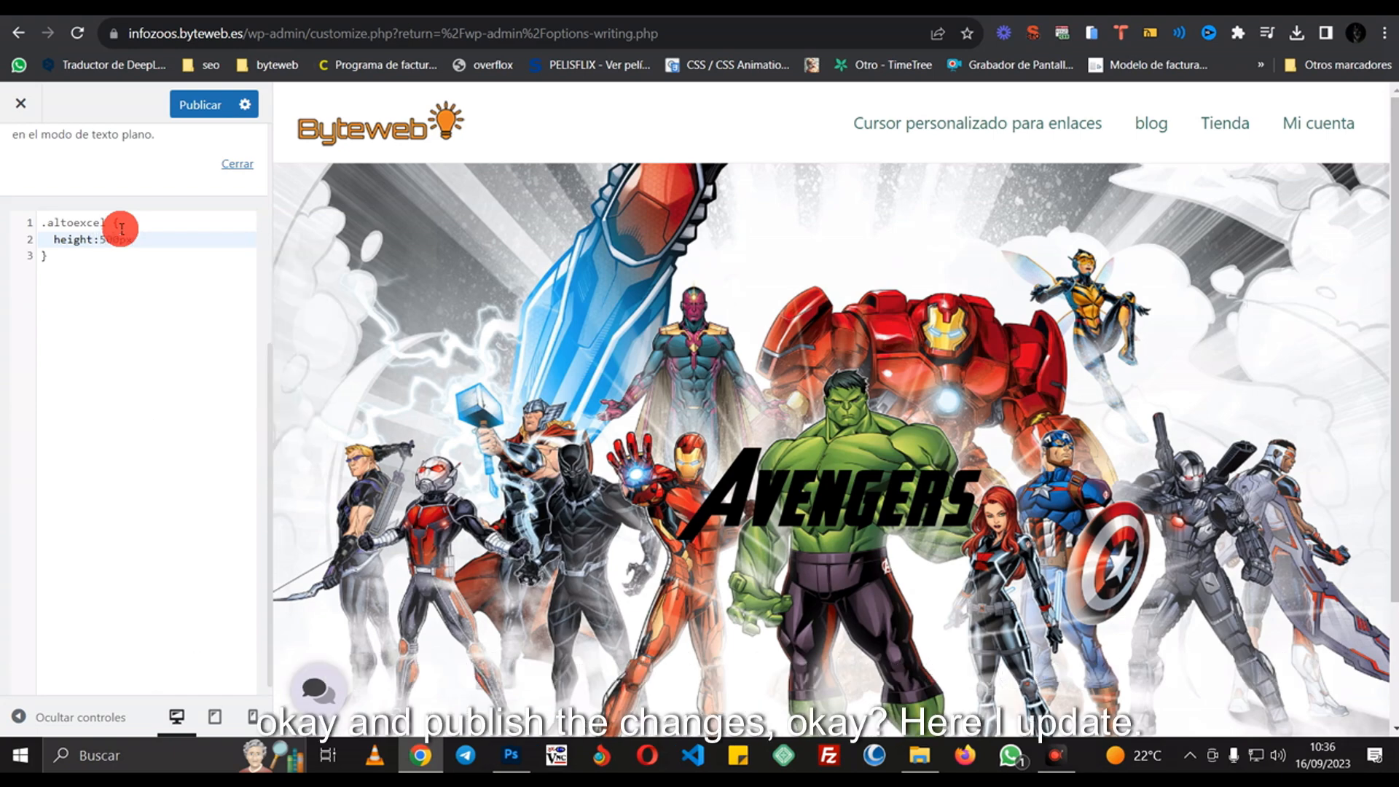
{"action": "type", "text": ";"}
{"action": "left_click", "coordinate": [191, 108]}
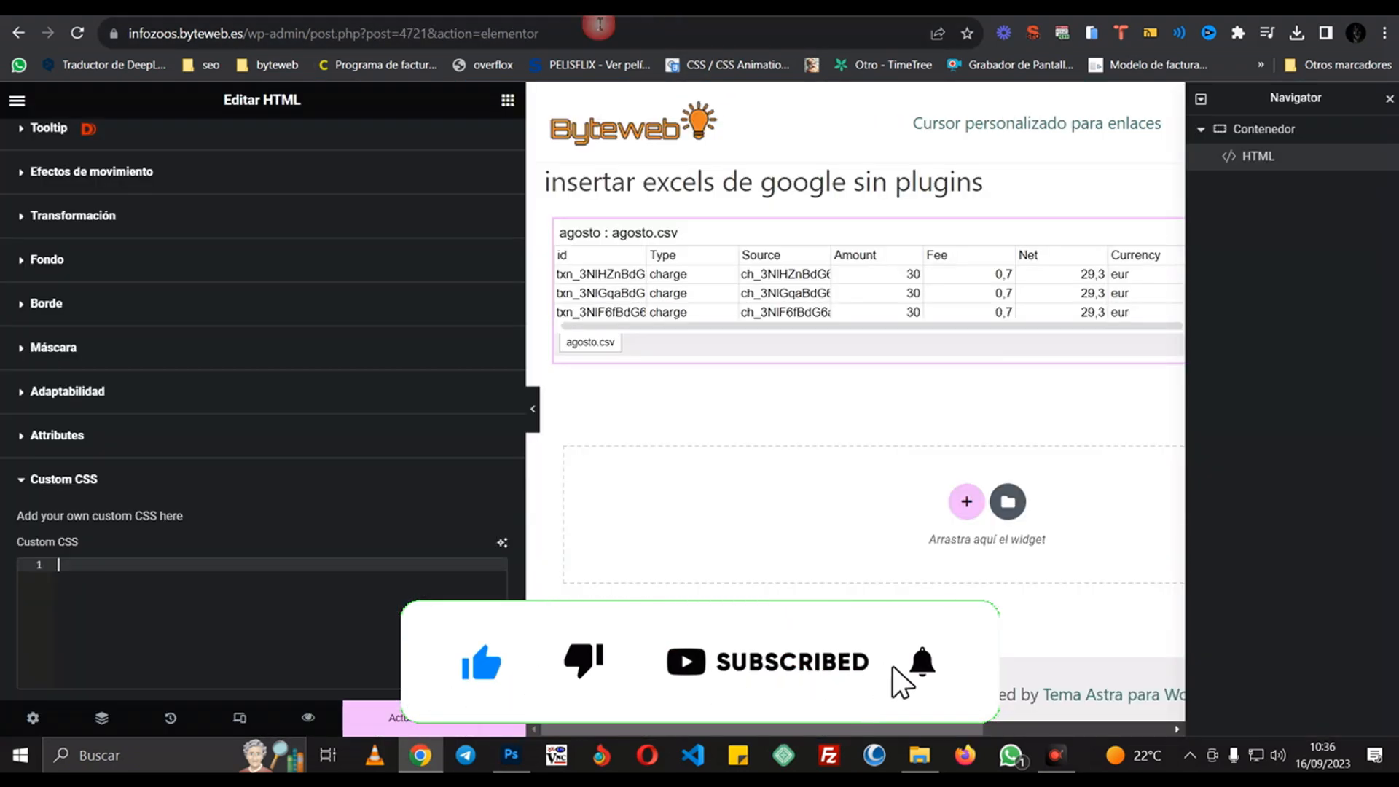
- Save the Elementor page with Actualizar and reload the live post to see the 500px-tall table
{"action": "left_click", "coordinate": [407, 720]}
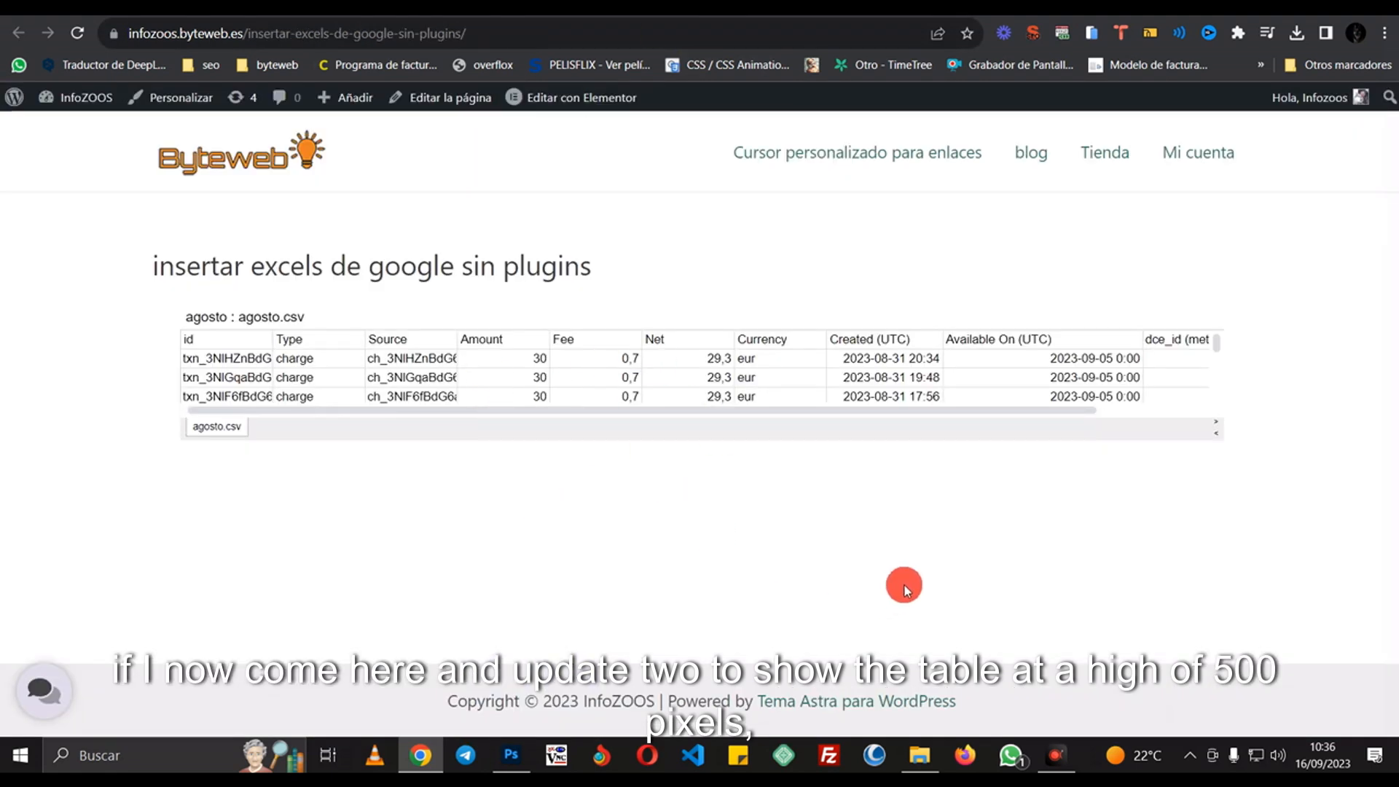
{"action": "key", "text": "F5"}
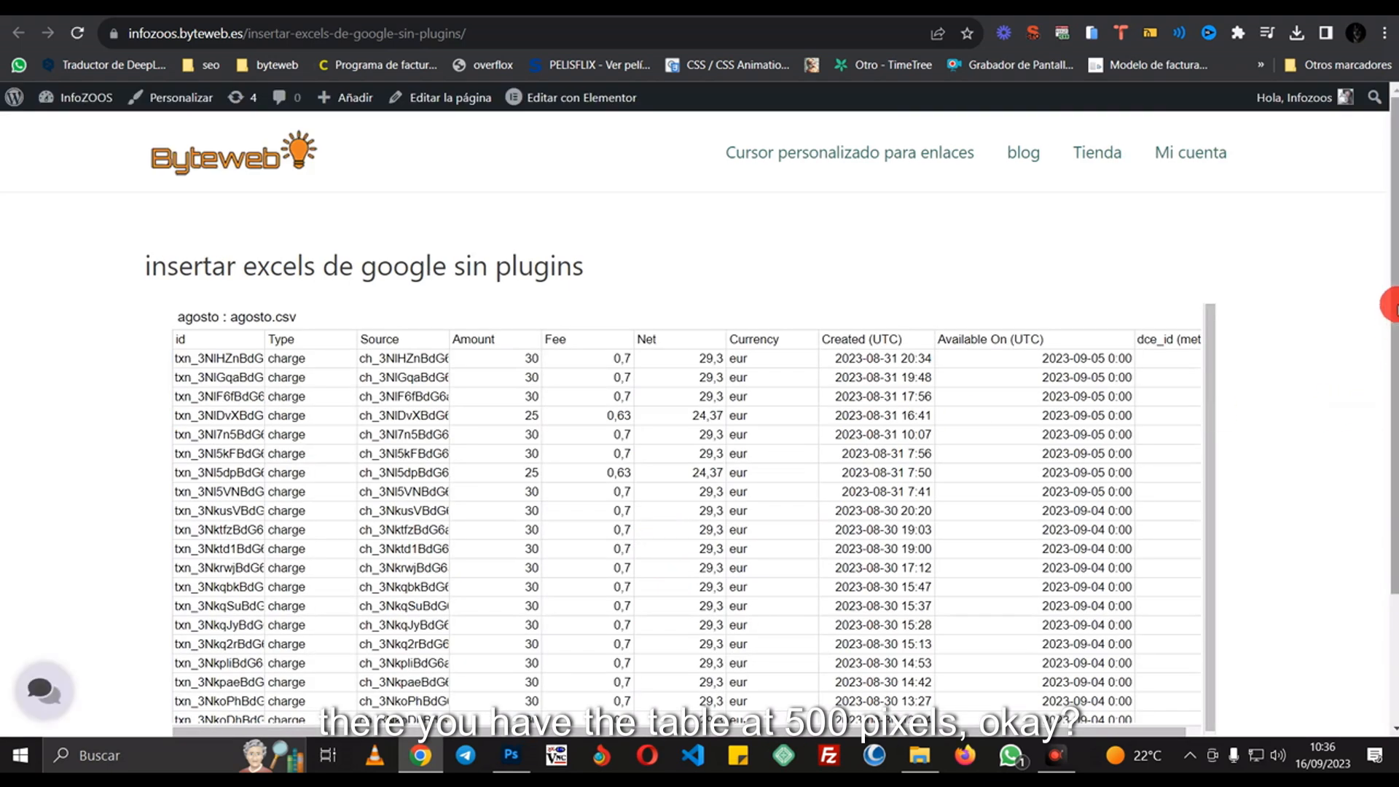
{"action": "scroll", "coordinate": [1395, 463], "scroll_direction": "down", "scroll_amount": 3}
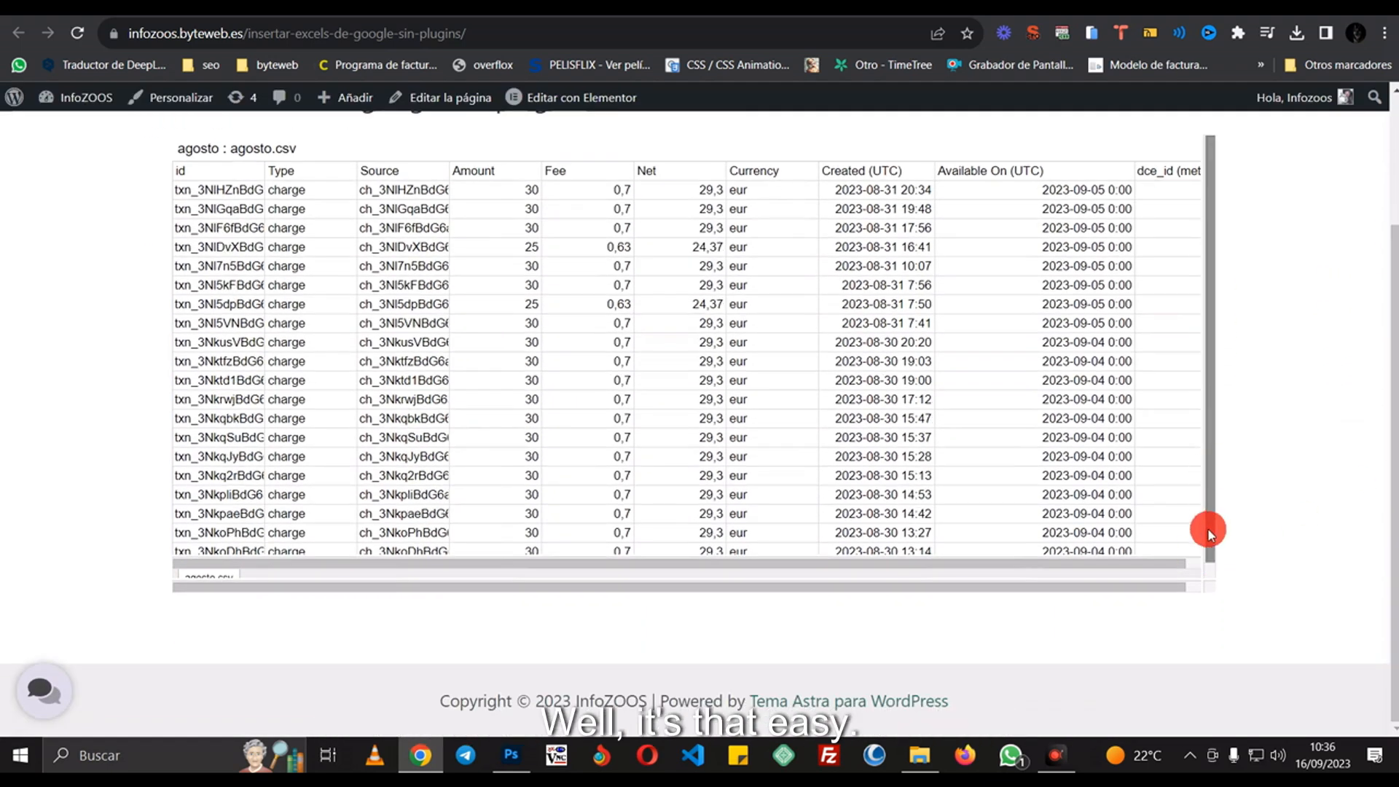
{"action": "scroll", "coordinate": [407, 497], "scroll_direction": "up", "scroll_amount": 3}
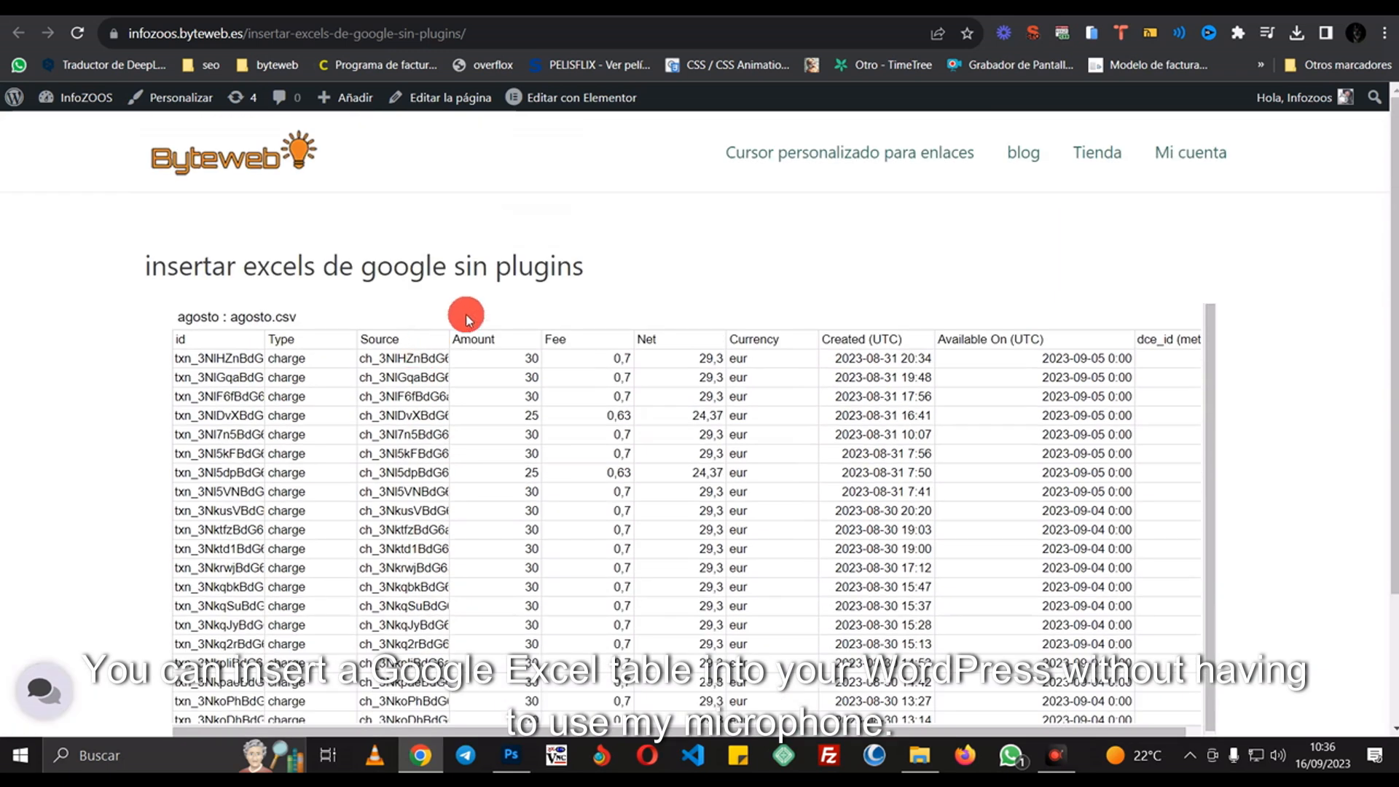